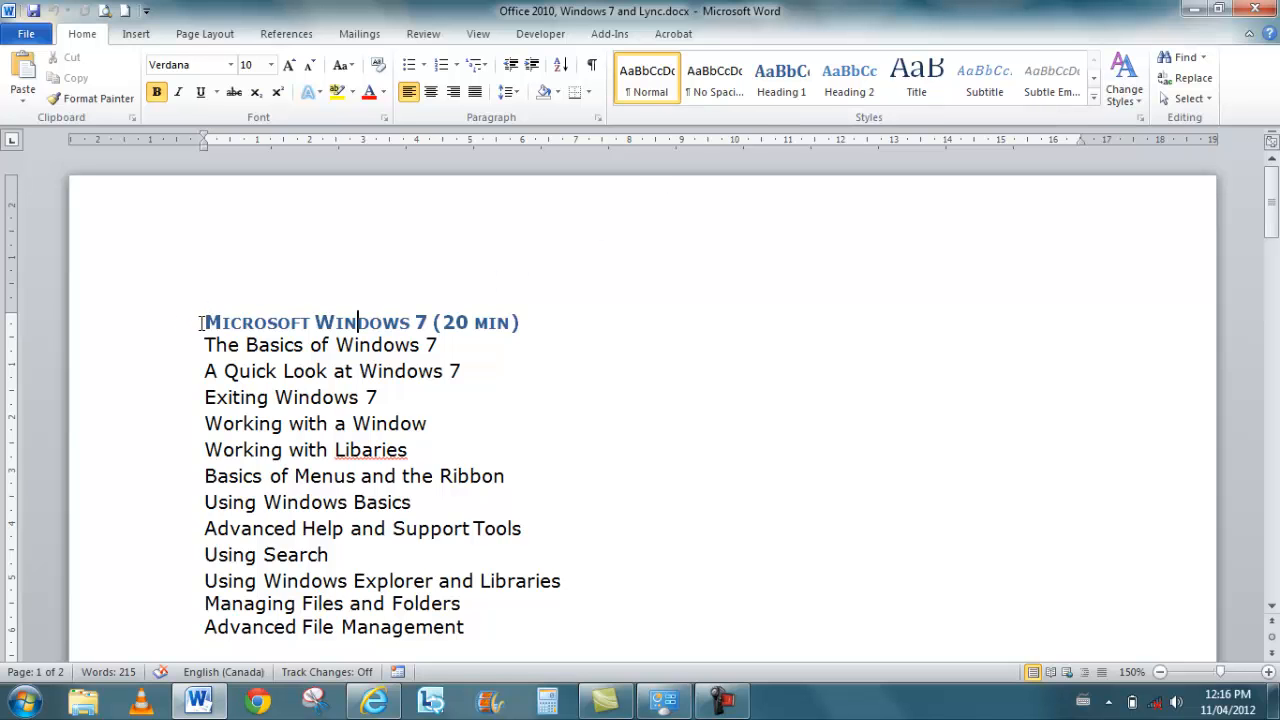
# Apply the Heading 1 style to the "Microsoft Windows 7 (20 min)" title and the Normal style to its topic list
pyautogui.moveTo(202, 322); pyautogui.dragTo(526, 327)
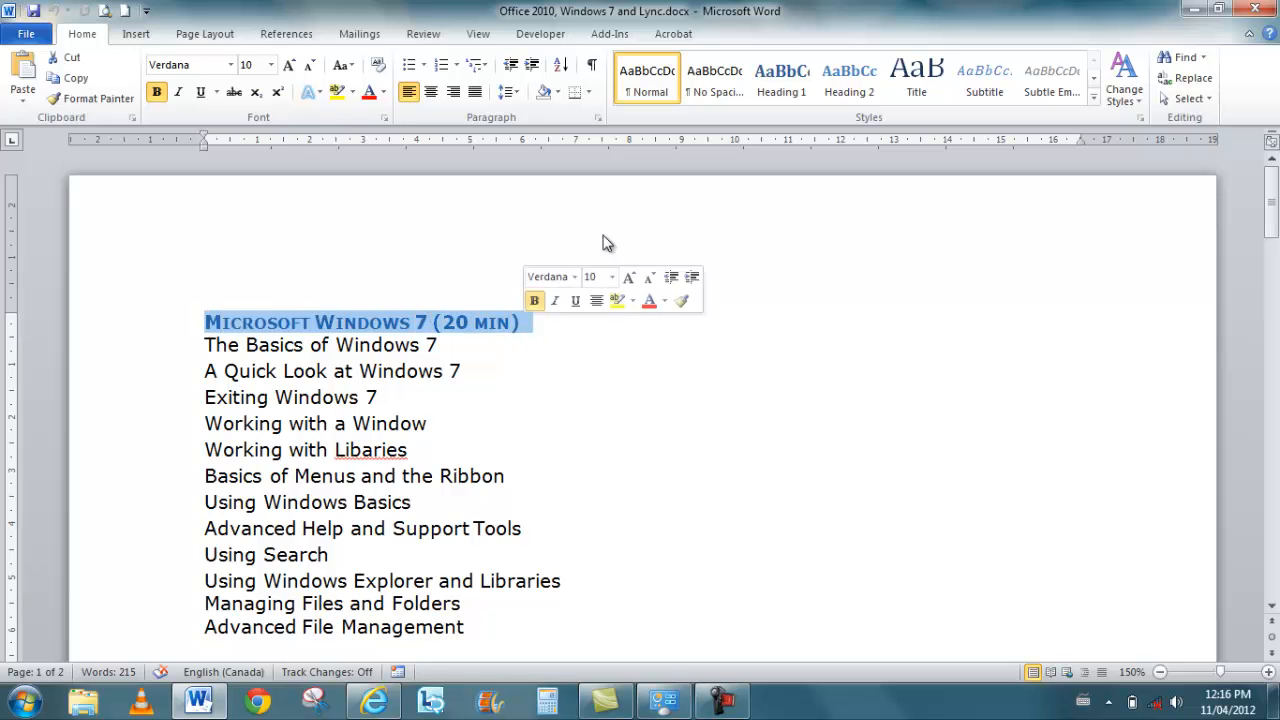
pyautogui.click(771, 82)
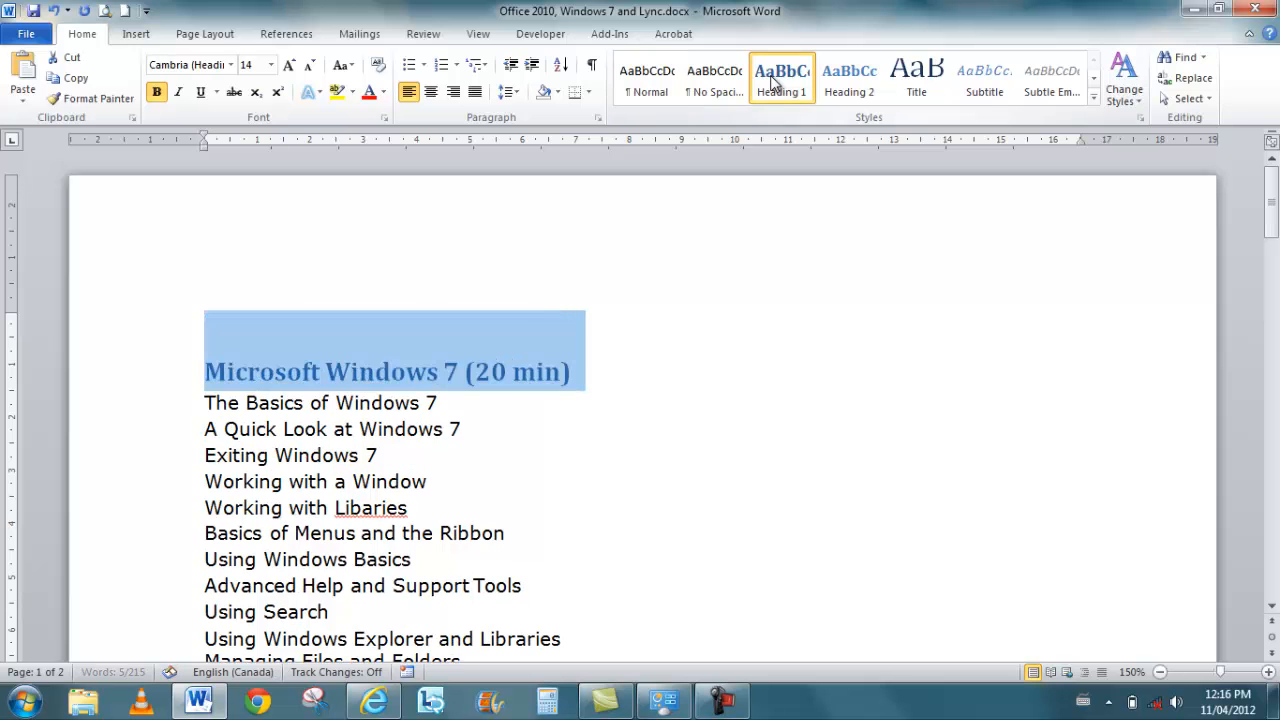
pyautogui.moveTo(1273, 235); pyautogui.dragTo(1273, 245)
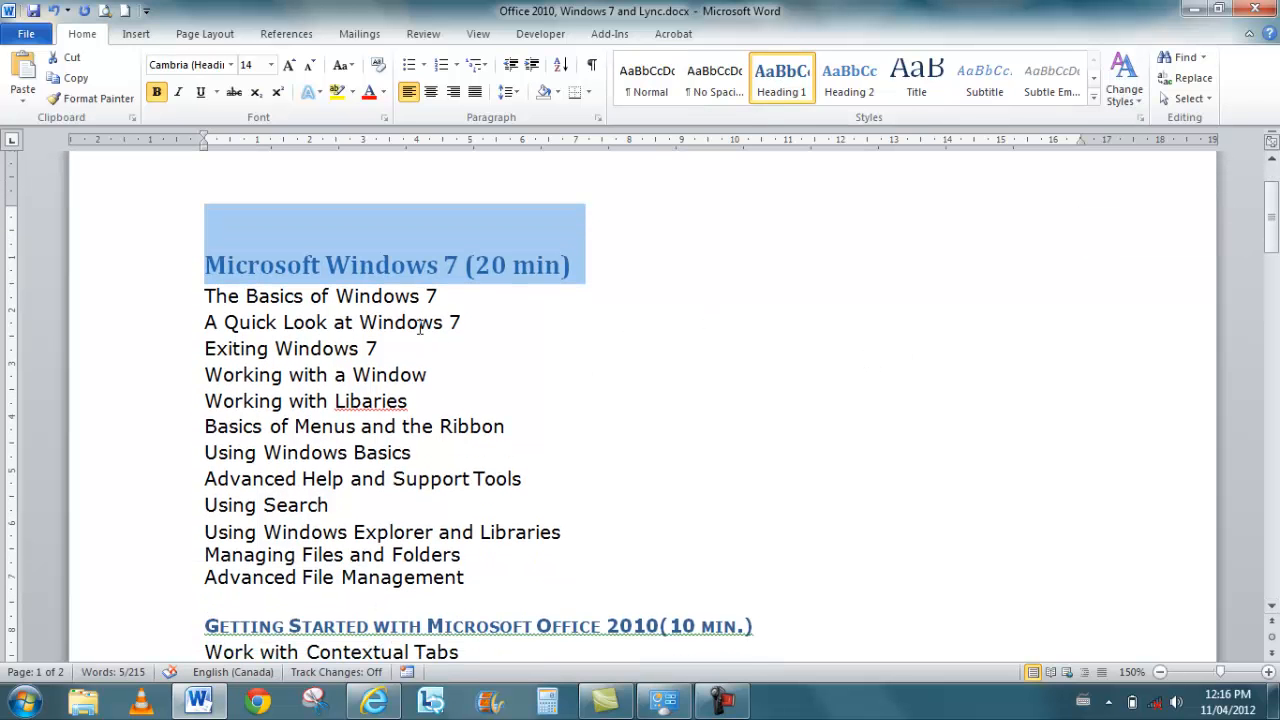
pyautogui.moveTo(205, 293); pyautogui.dragTo(474, 576)
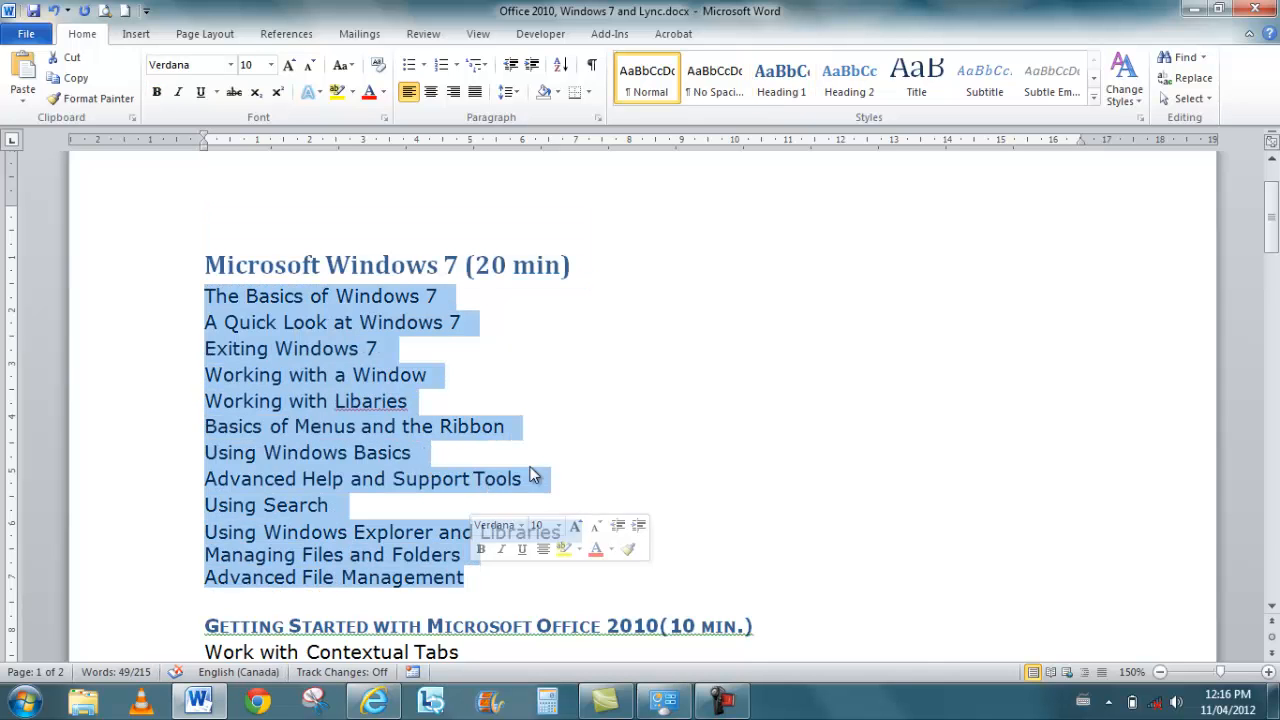
pyautogui.click(1092, 98)
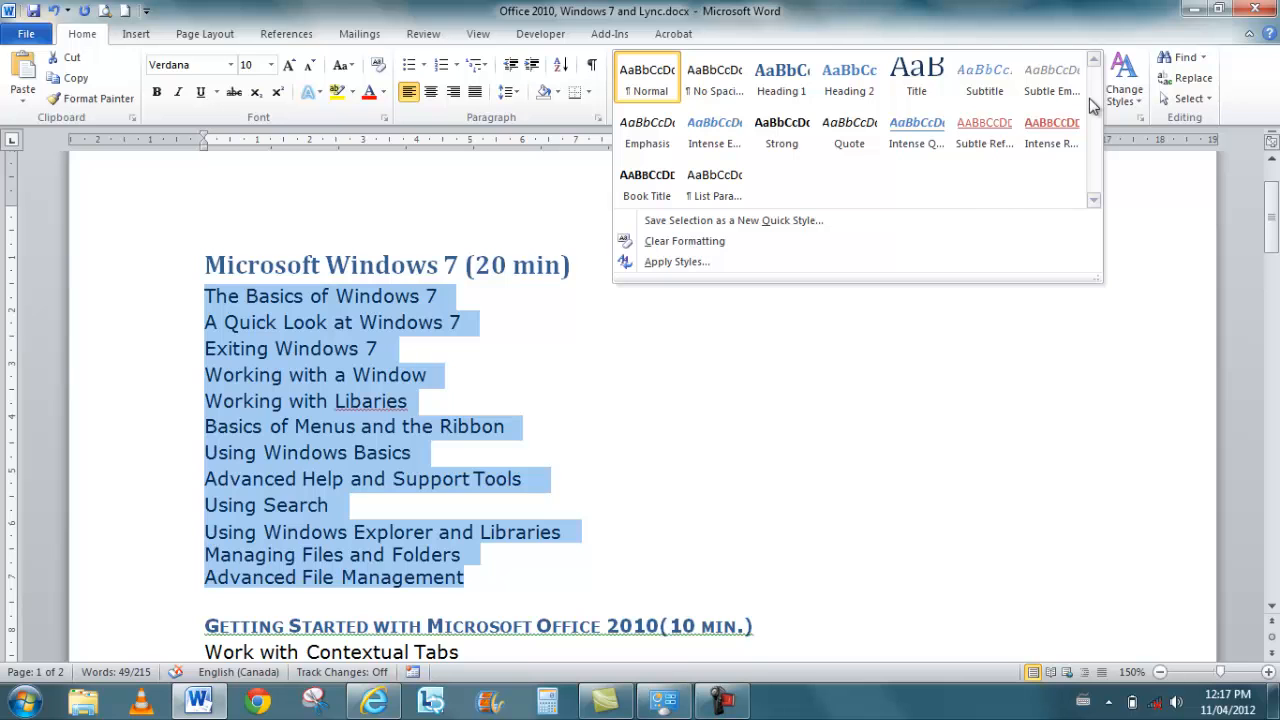
pyautogui.click(645, 85)
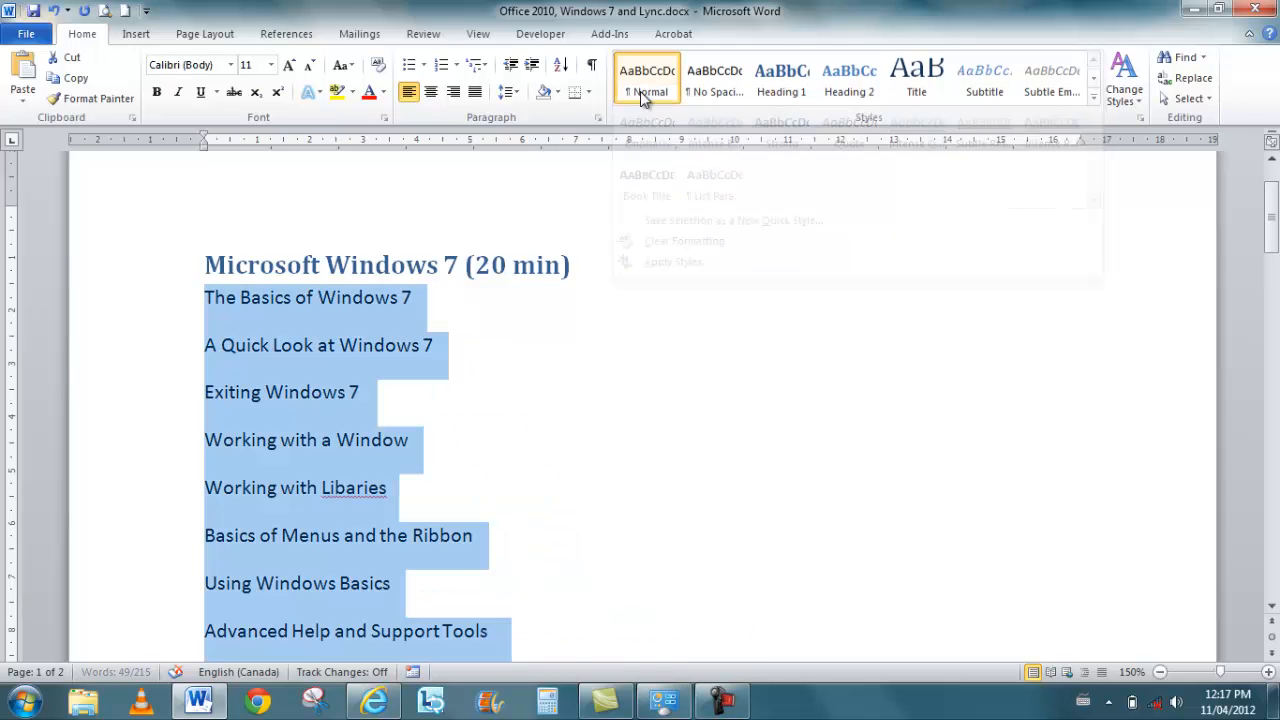
# Apply Heading 1 to the "Getting Started with Microsoft Office 2010" title and Normal to the six topics beneath it
pyautogui.moveTo(1270, 215); pyautogui.dragTo(1270, 275)
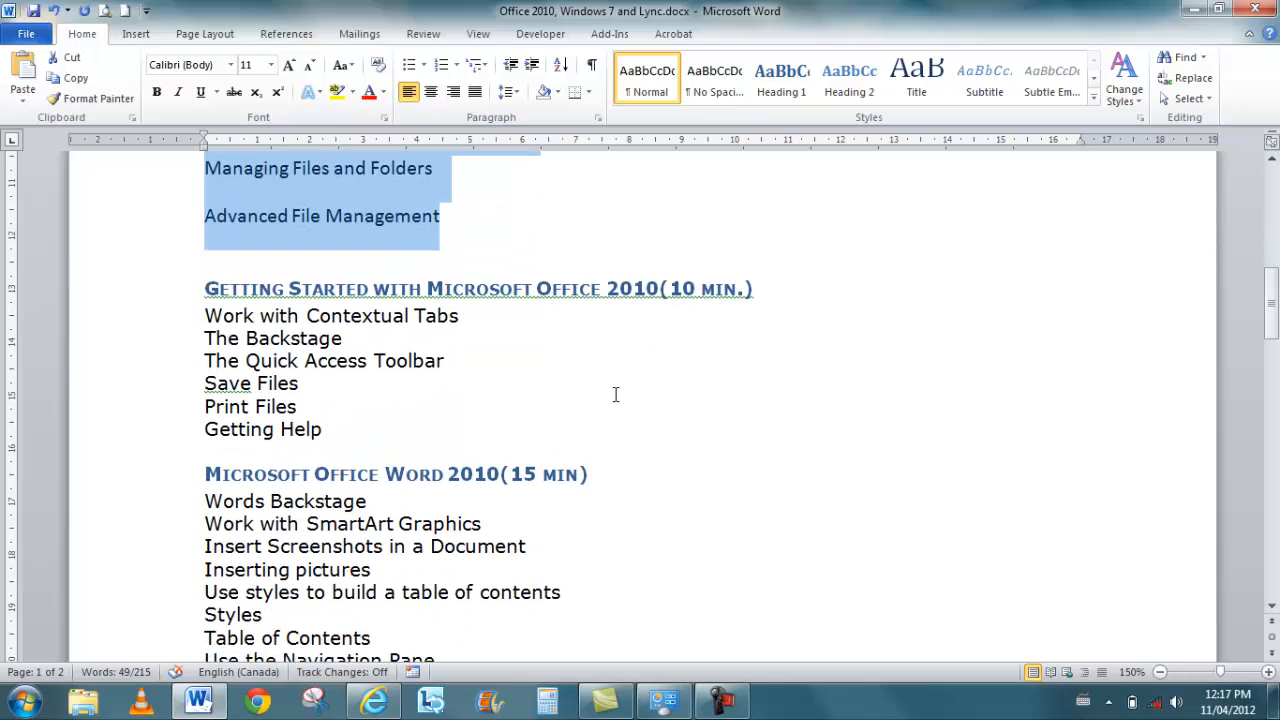
pyautogui.tripleClick(231, 289)
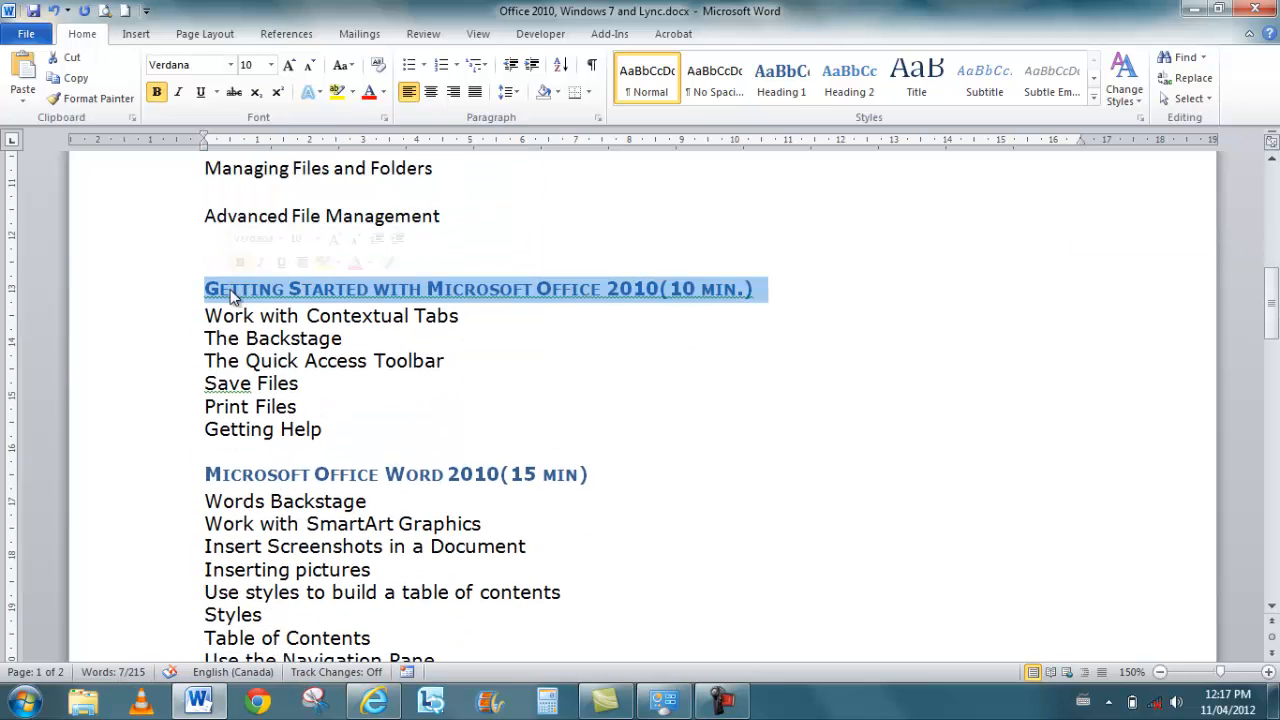
pyautogui.click(779, 90)
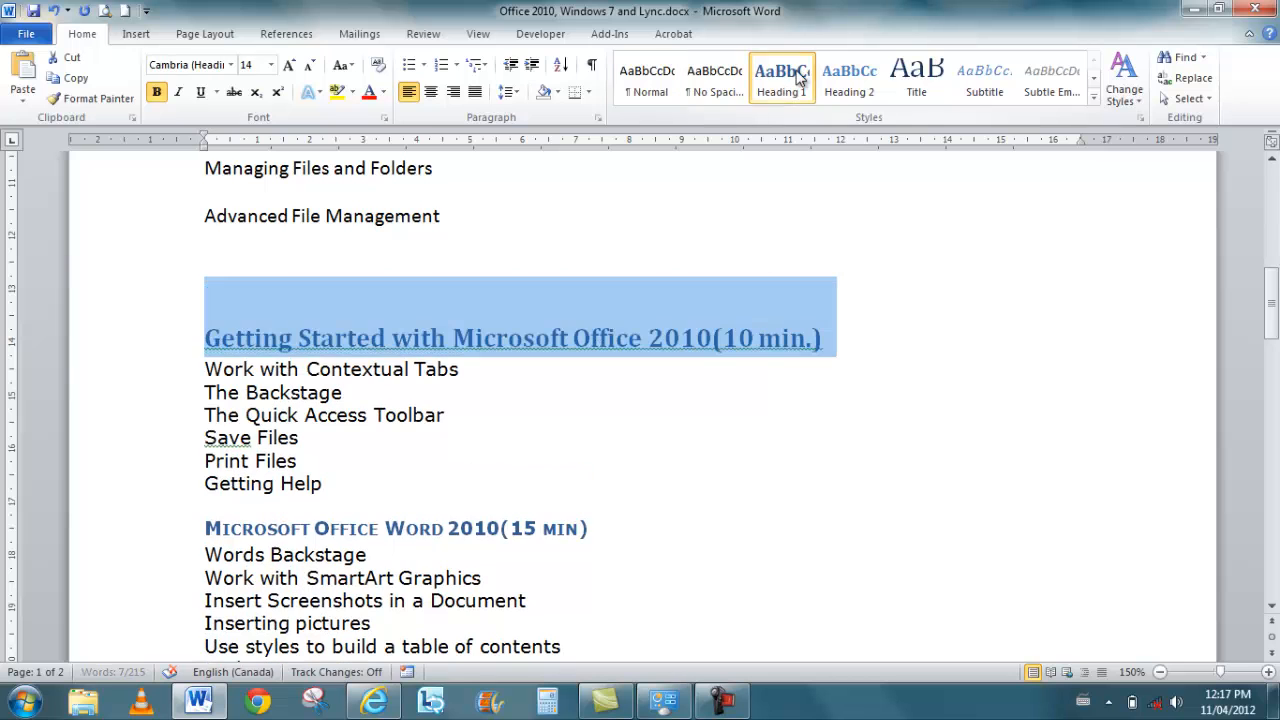
pyautogui.moveTo(205, 368); pyautogui.dragTo(322, 485)
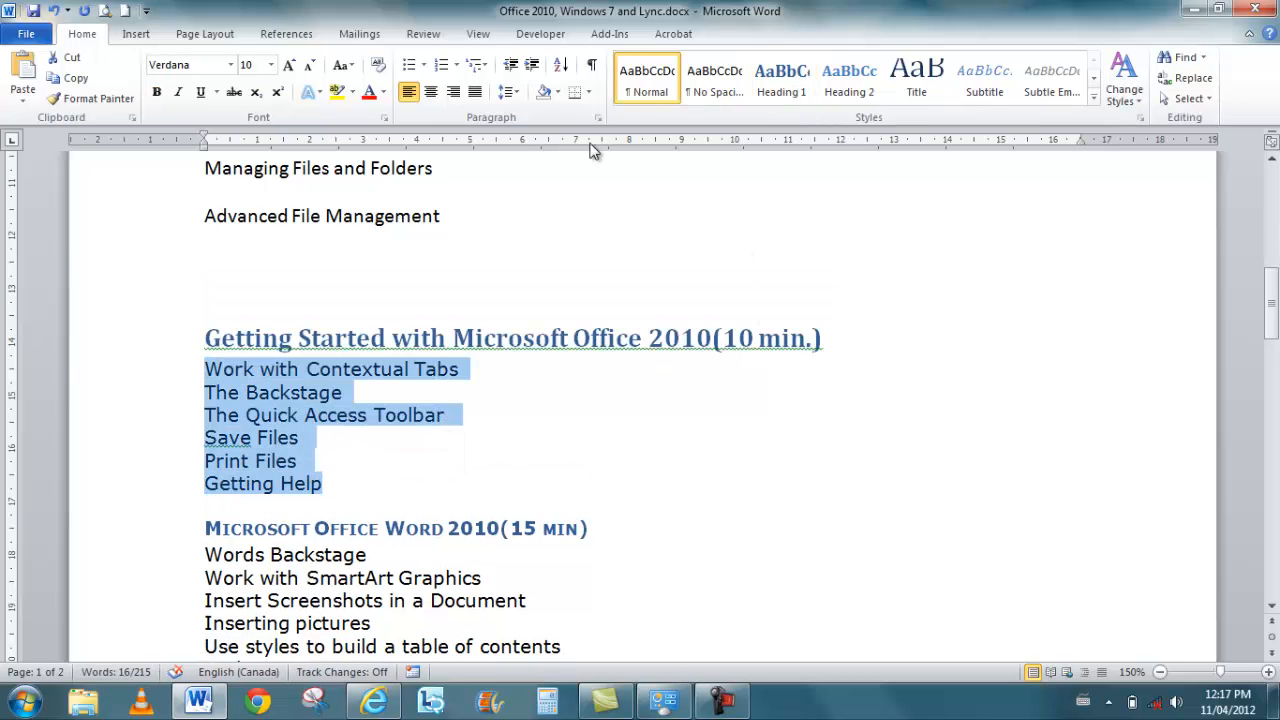
pyautogui.click(648, 80)
# Apply Heading 1 to the "Microsoft Office Word 2010" title and Normal to all its topics, through "Helpful shortcut keys"
pyautogui.moveTo(1271, 302); pyautogui.dragTo(1271, 337)
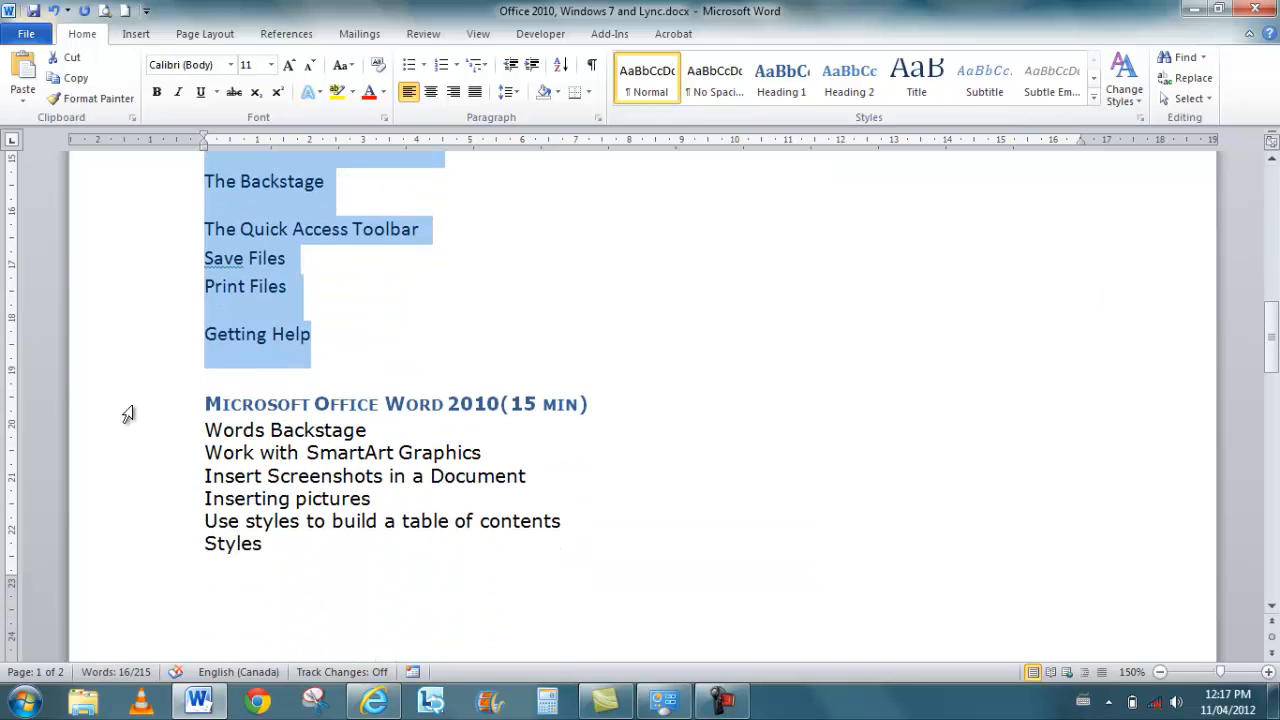
pyautogui.tripleClick(217, 408)
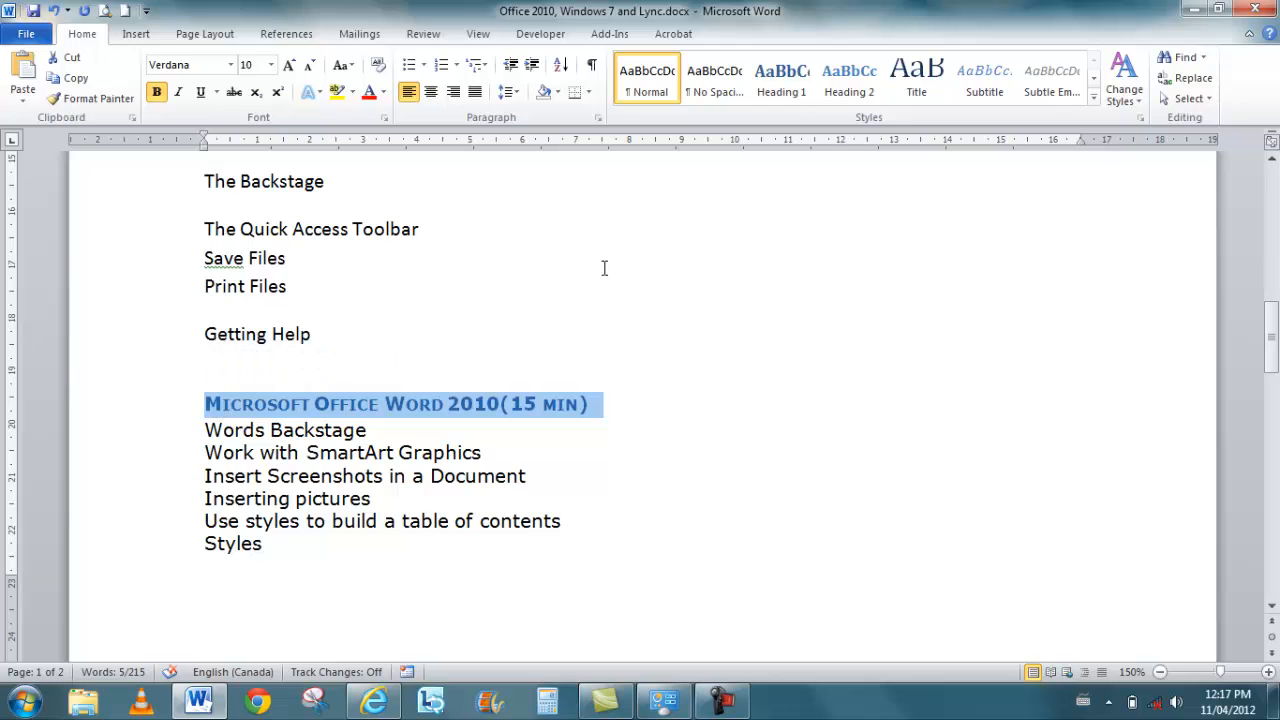
pyautogui.click(781, 80)
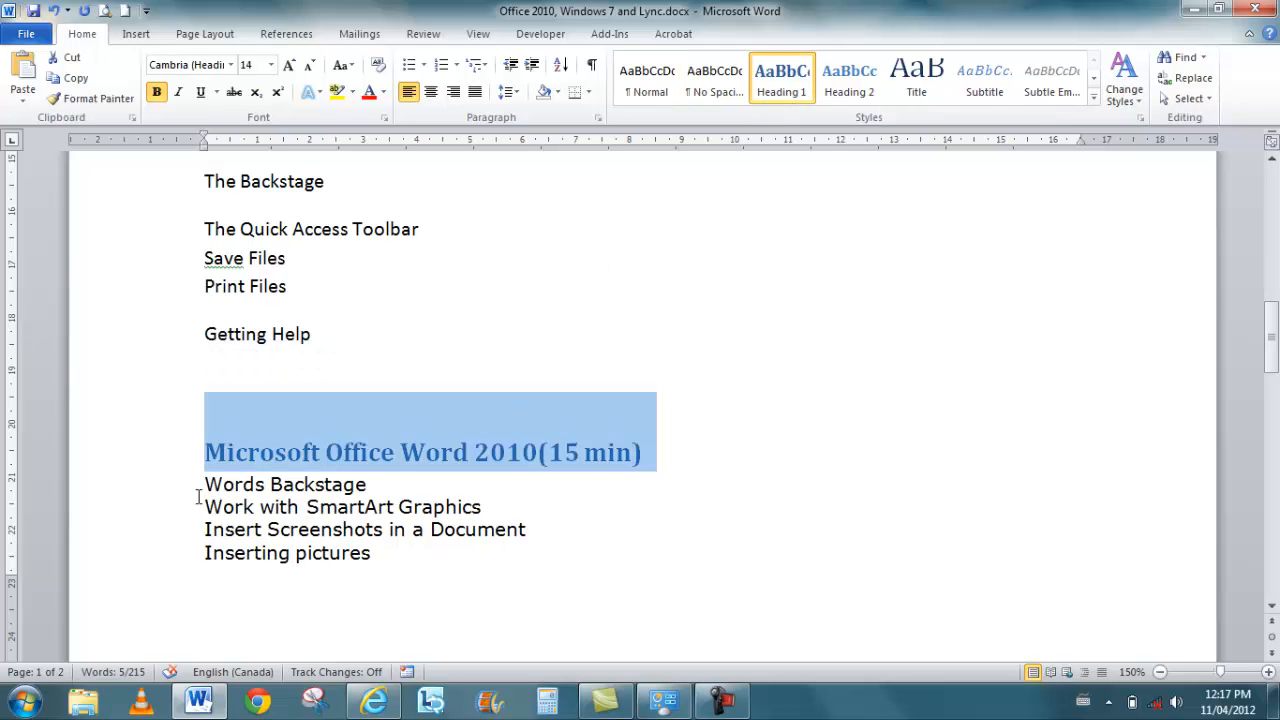
pyautogui.moveTo(204, 485); pyautogui.dragTo(371, 555)
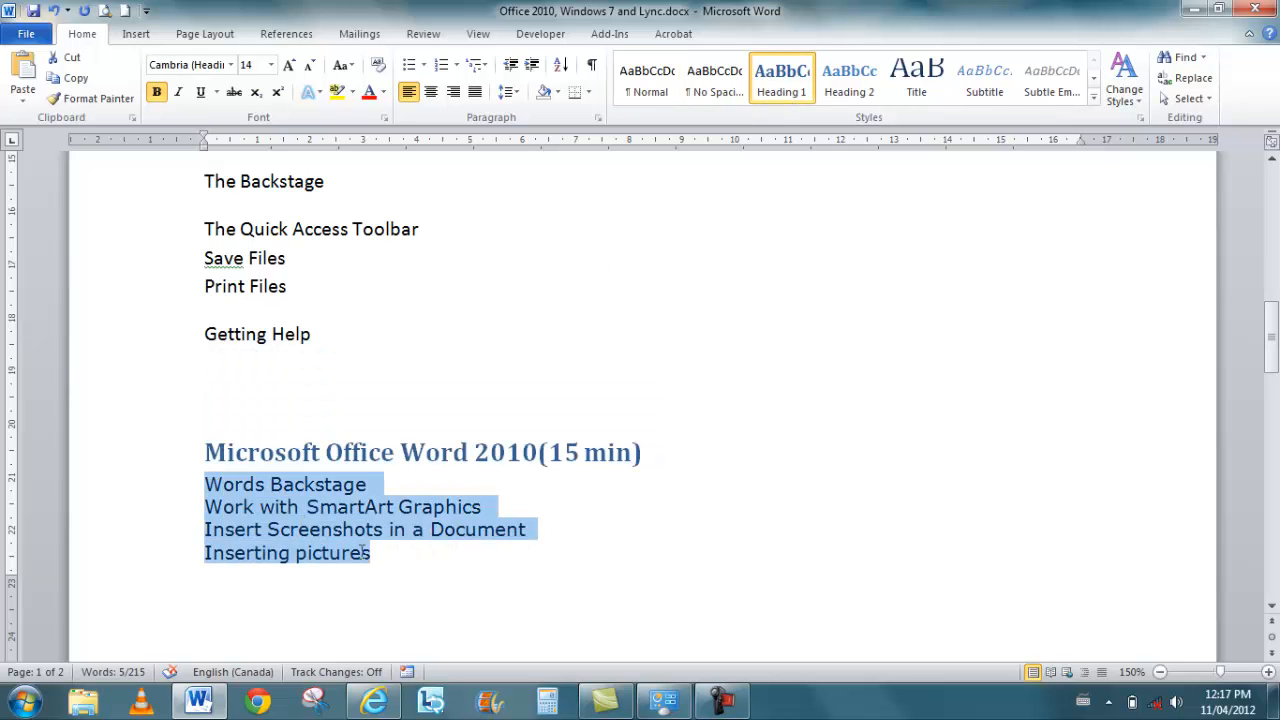
pyautogui.click(647, 78)
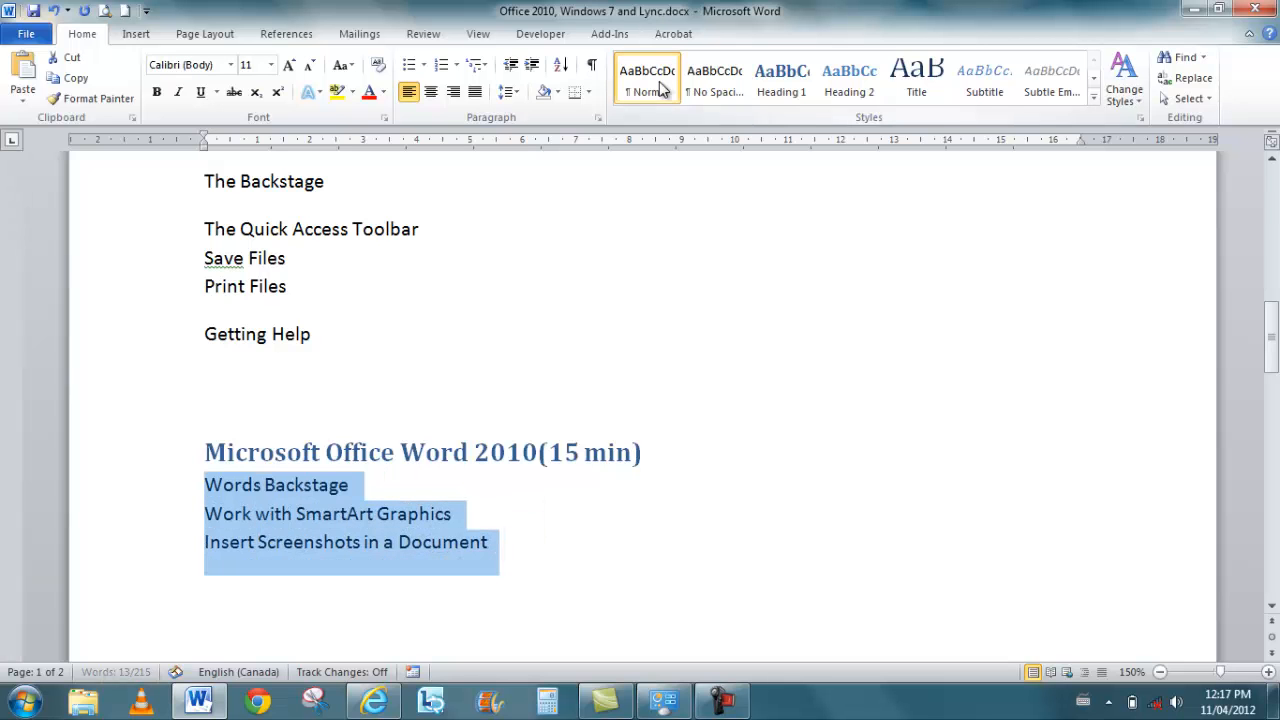
pyautogui.moveTo(1272, 345); pyautogui.dragTo(1276, 440)
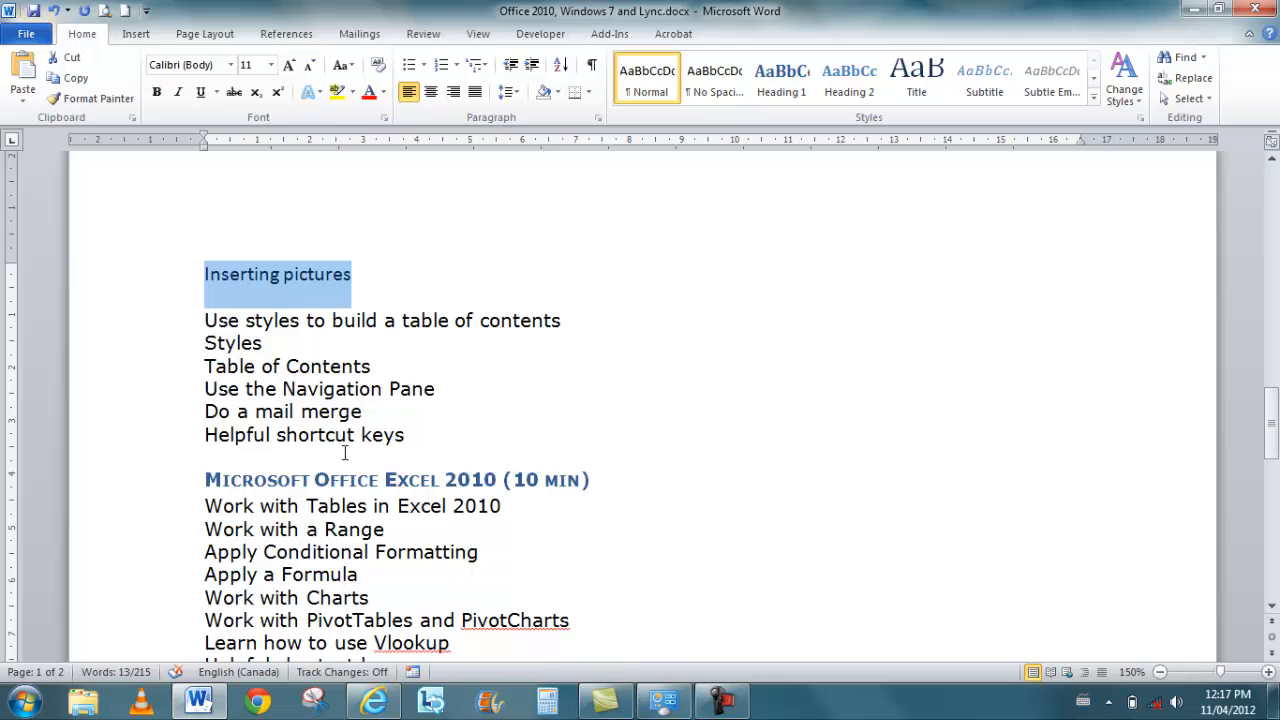
pyautogui.moveTo(200, 316); pyautogui.dragTo(404, 432)
pyautogui.click(643, 84)
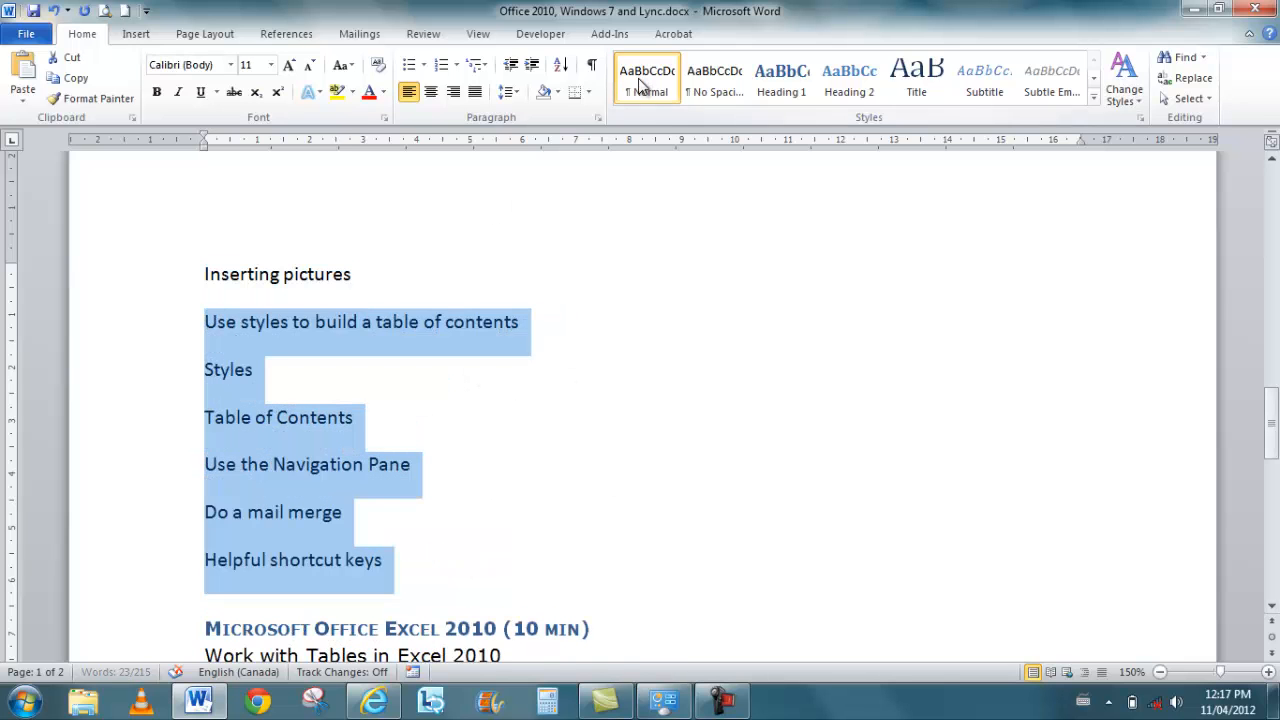
# Apply Heading 1 to the "Microsoft Office Excel 2010 (10 min)" title and Normal to its topic list
pyautogui.moveTo(1272, 410); pyautogui.dragTo(1272, 452)
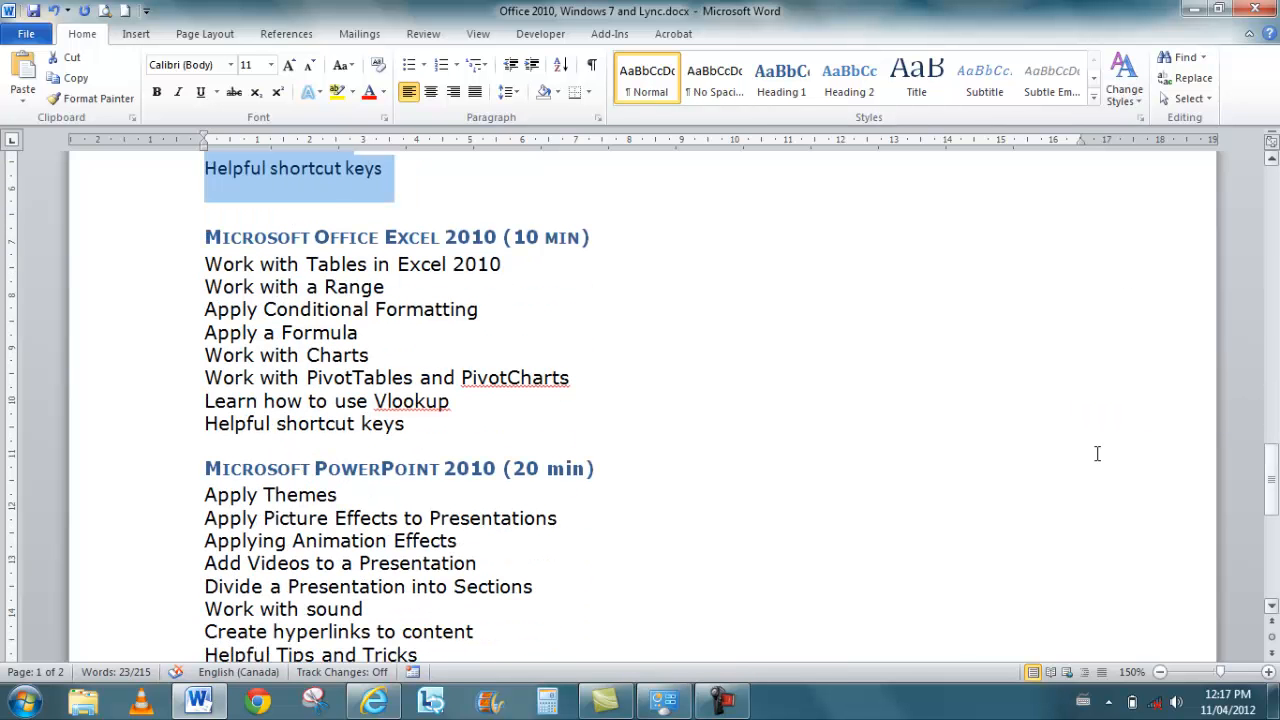
pyautogui.tripleClick(277, 244)
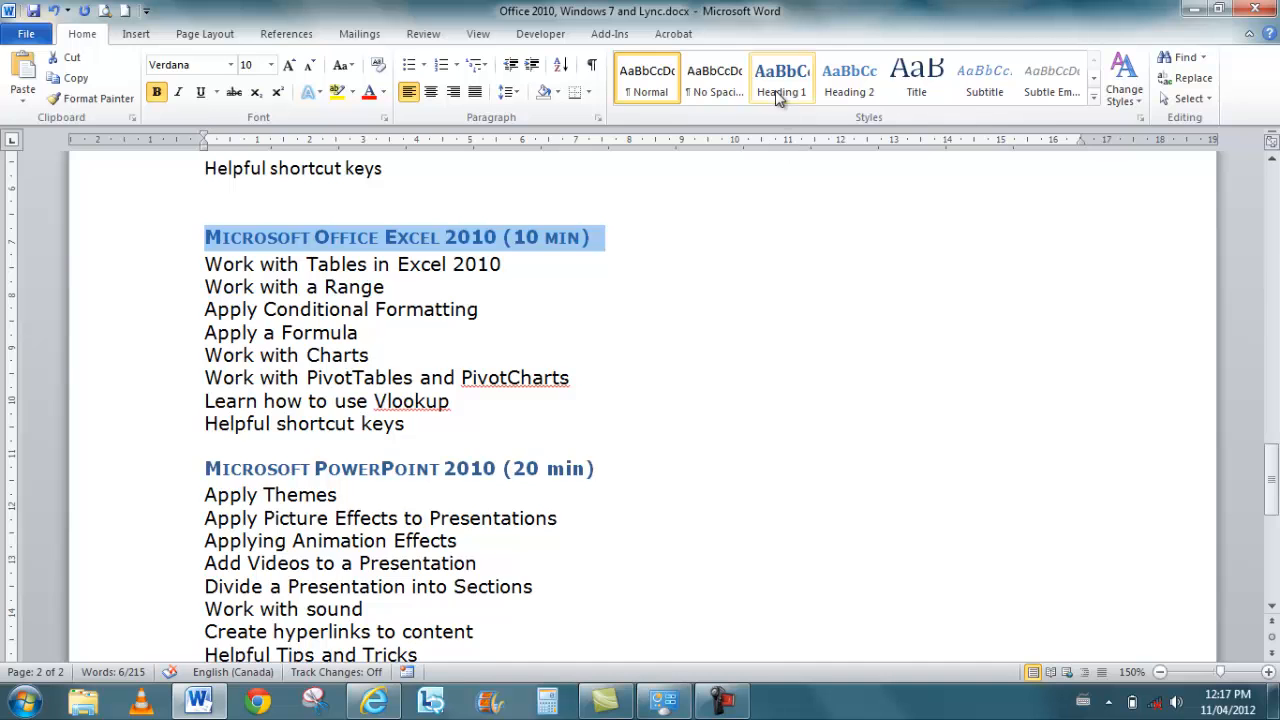
pyautogui.click(778, 90)
pyautogui.moveTo(405, 478); pyautogui.dragTo(210, 323)
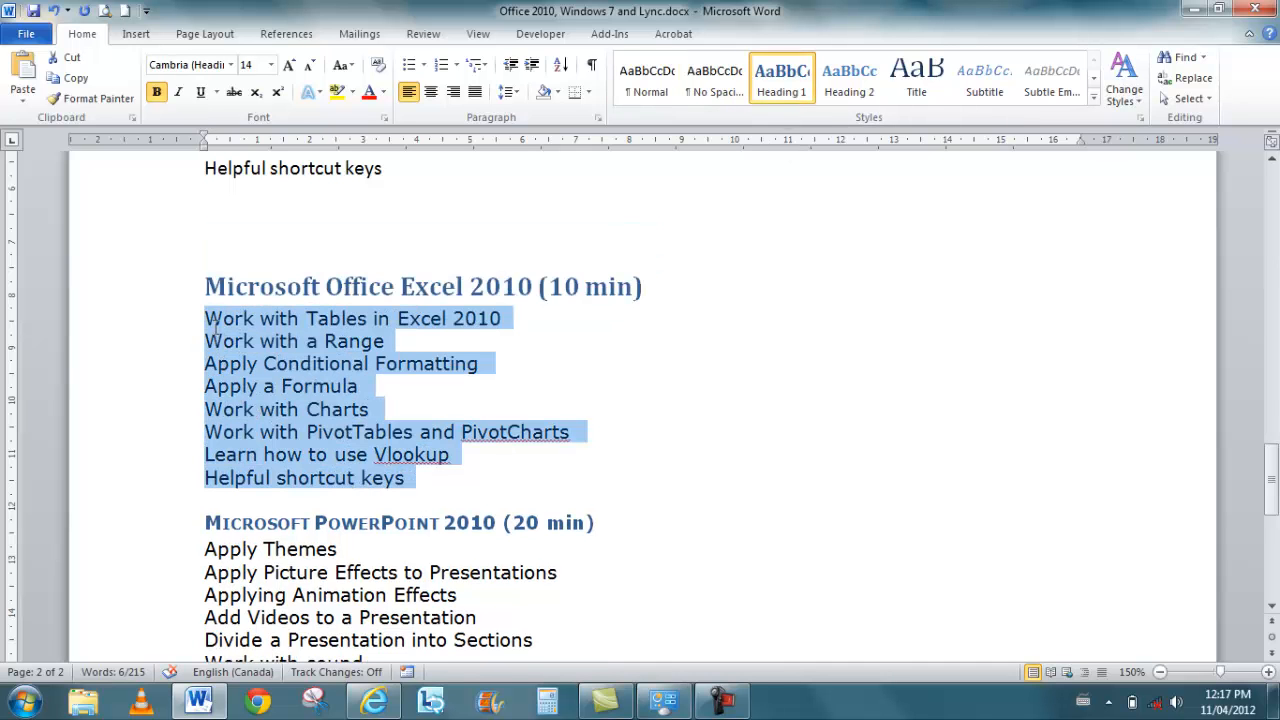
pyautogui.click(652, 80)
# Apply Heading 1 to the "Microsoft PowerPoint 2010 (20 min)" title and Normal to the topics from "Apply Themes" to "Helpful Tips and Tricks"
pyautogui.moveTo(1273, 403); pyautogui.dragTo(1273, 427)
pyautogui.moveTo(233, 376); pyautogui.dragTo(605, 377)
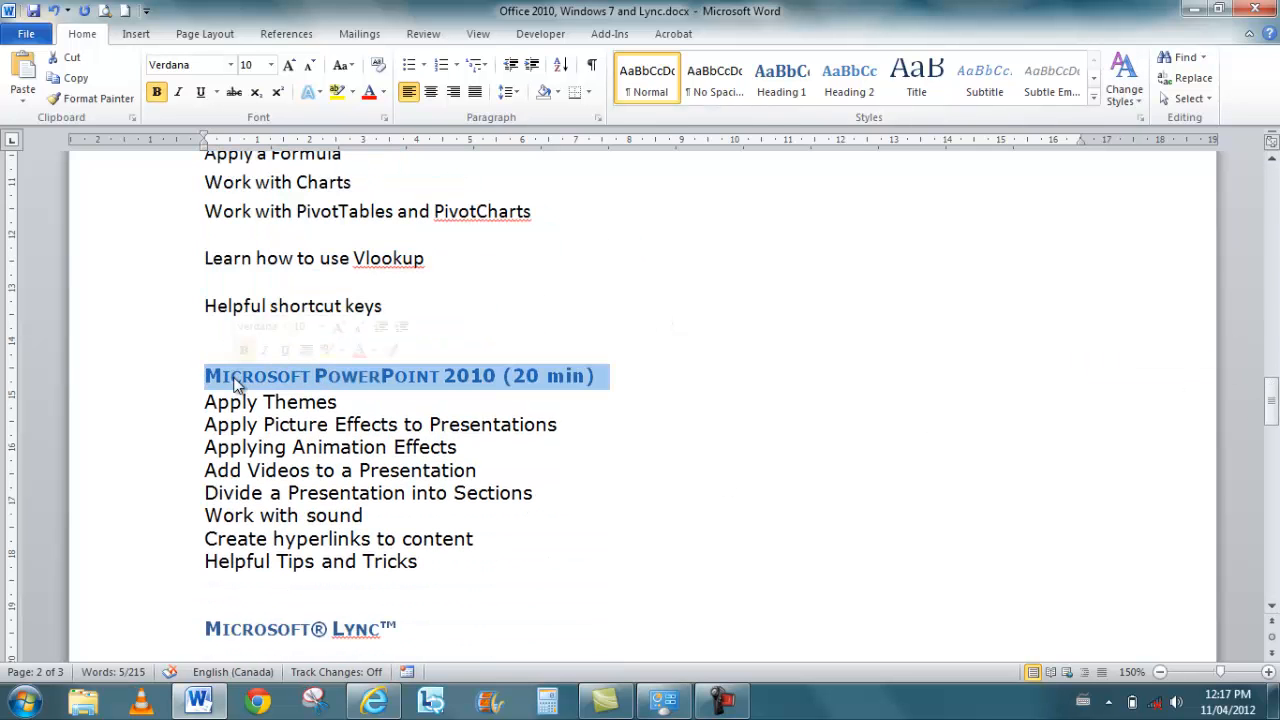
pyautogui.click(802, 86)
pyautogui.moveTo(1273, 410); pyautogui.dragTo(1273, 424)
pyautogui.moveTo(424, 473); pyautogui.dragTo(205, 314)
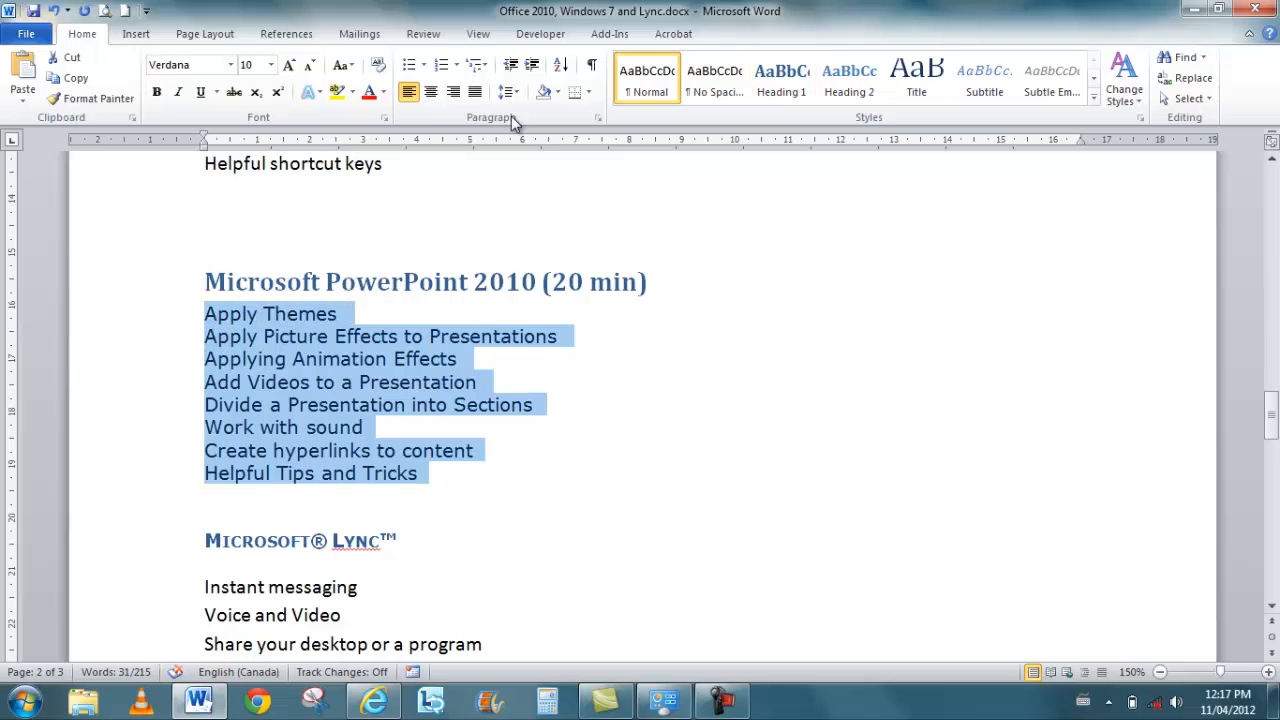
pyautogui.click(647, 80)
# Apply the Heading 1 style to the "Microsoft® Lync™" title
pyautogui.moveTo(1273, 415); pyautogui.dragTo(1275, 455)
pyautogui.click(256, 438)
pyautogui.tripleClick(256, 436)
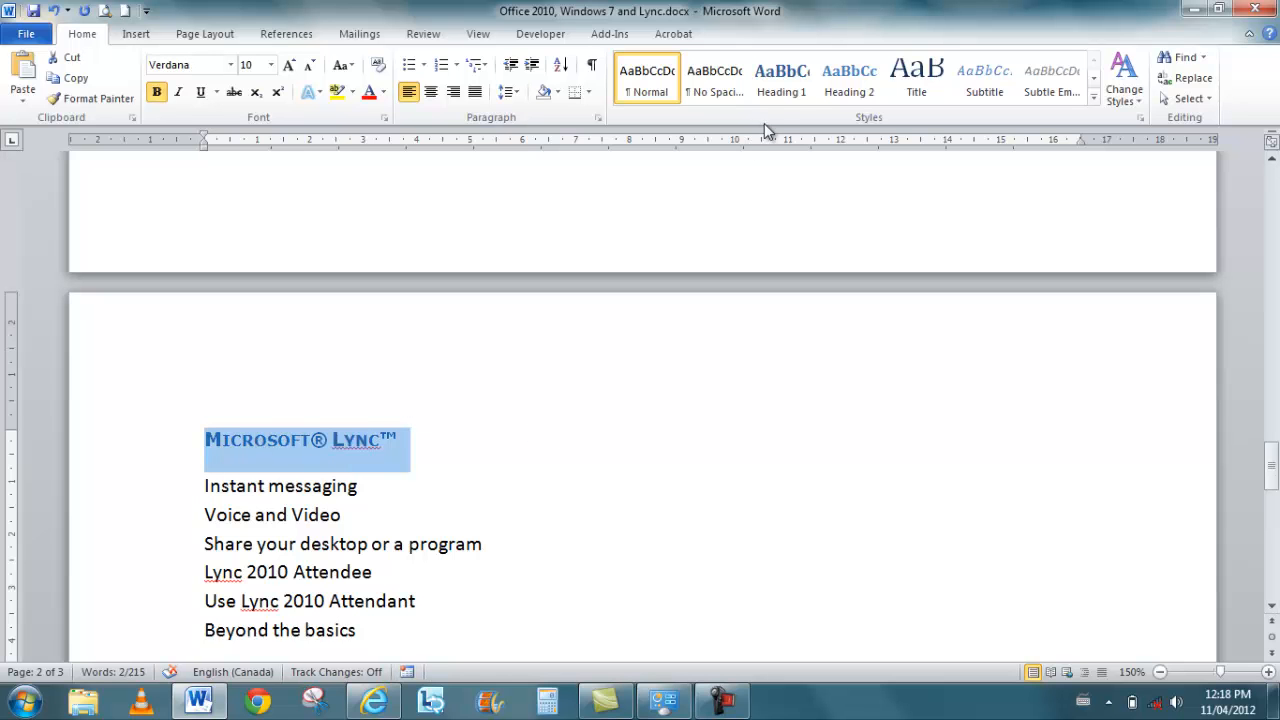
pyautogui.click(781, 78)
# Modify the Heading 1 style to use Arial, size 16, with the font color Red, Accent 2, Darker 50%
pyautogui.moveTo(1272, 458); pyautogui.dragTo(1273, 190)
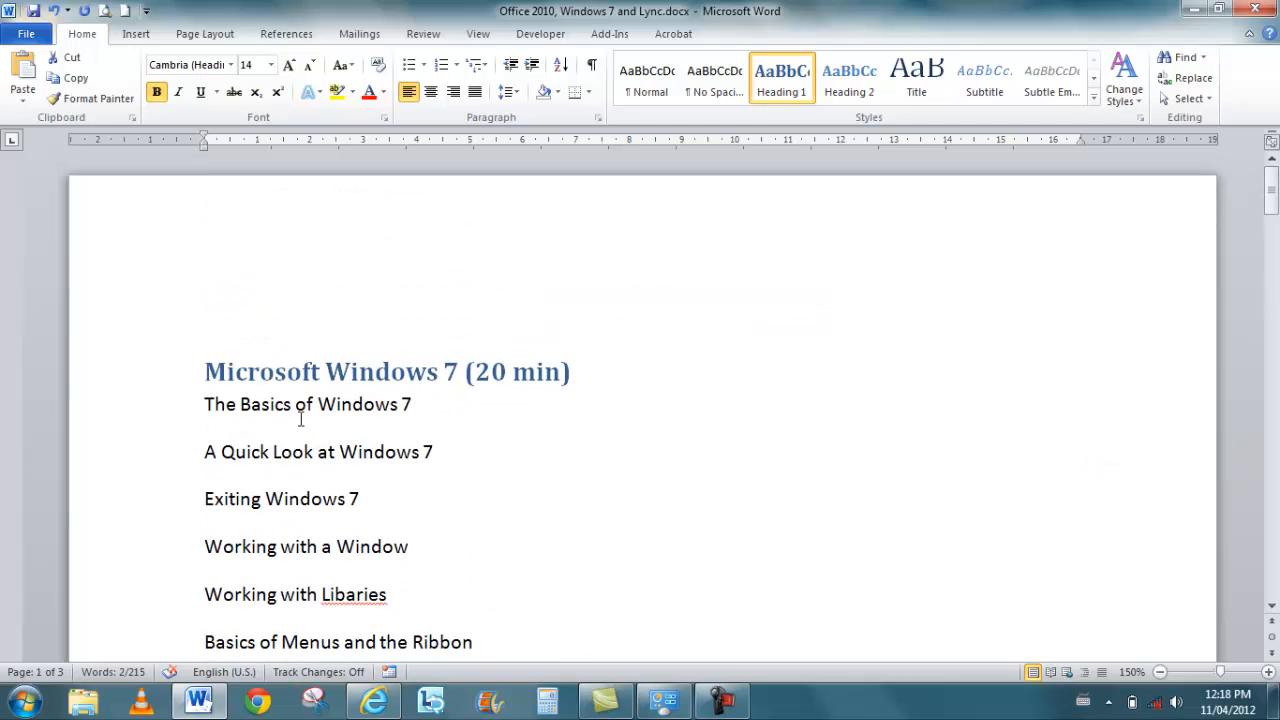
pyautogui.click(289, 369)
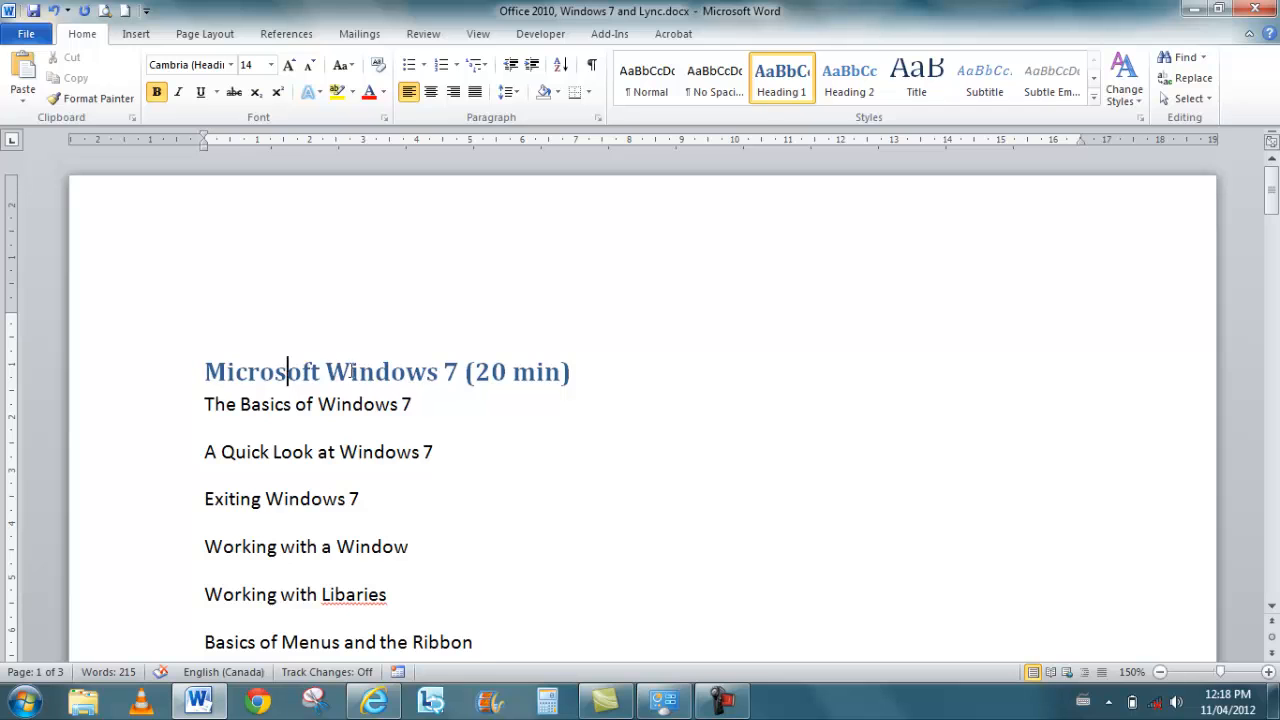
pyautogui.rightClick(779, 93)
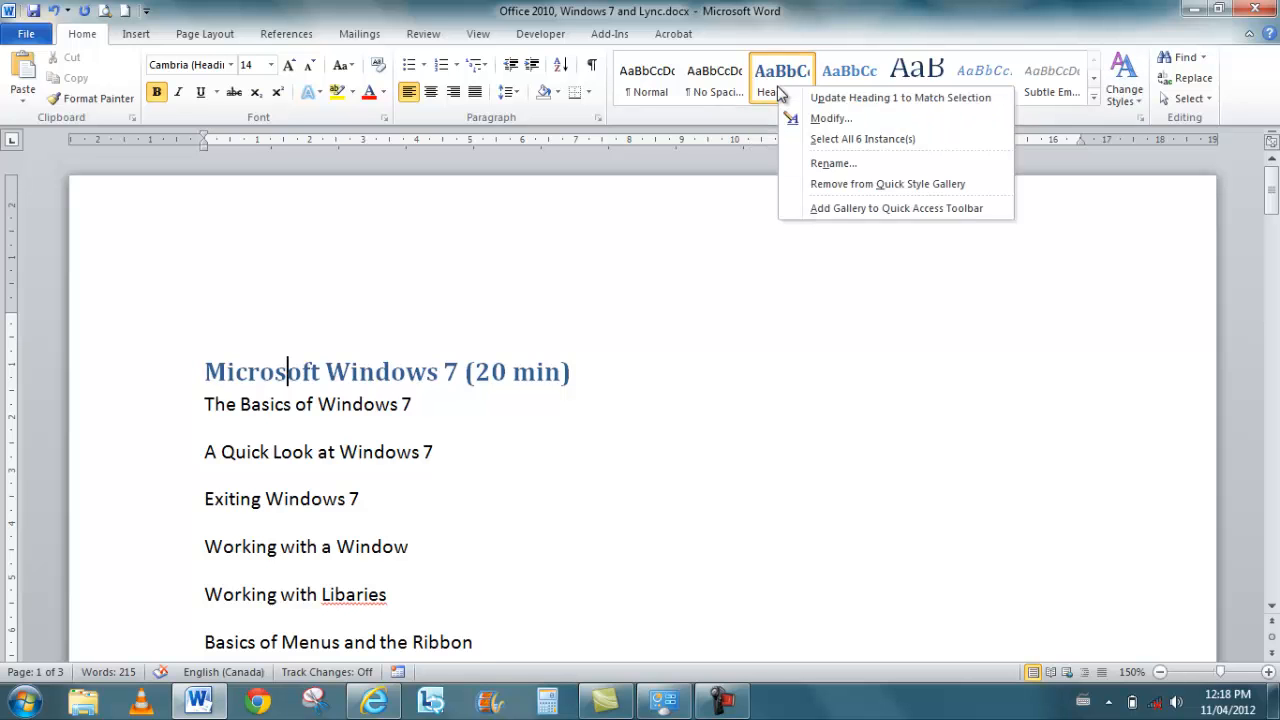
pyautogui.click(814, 118)
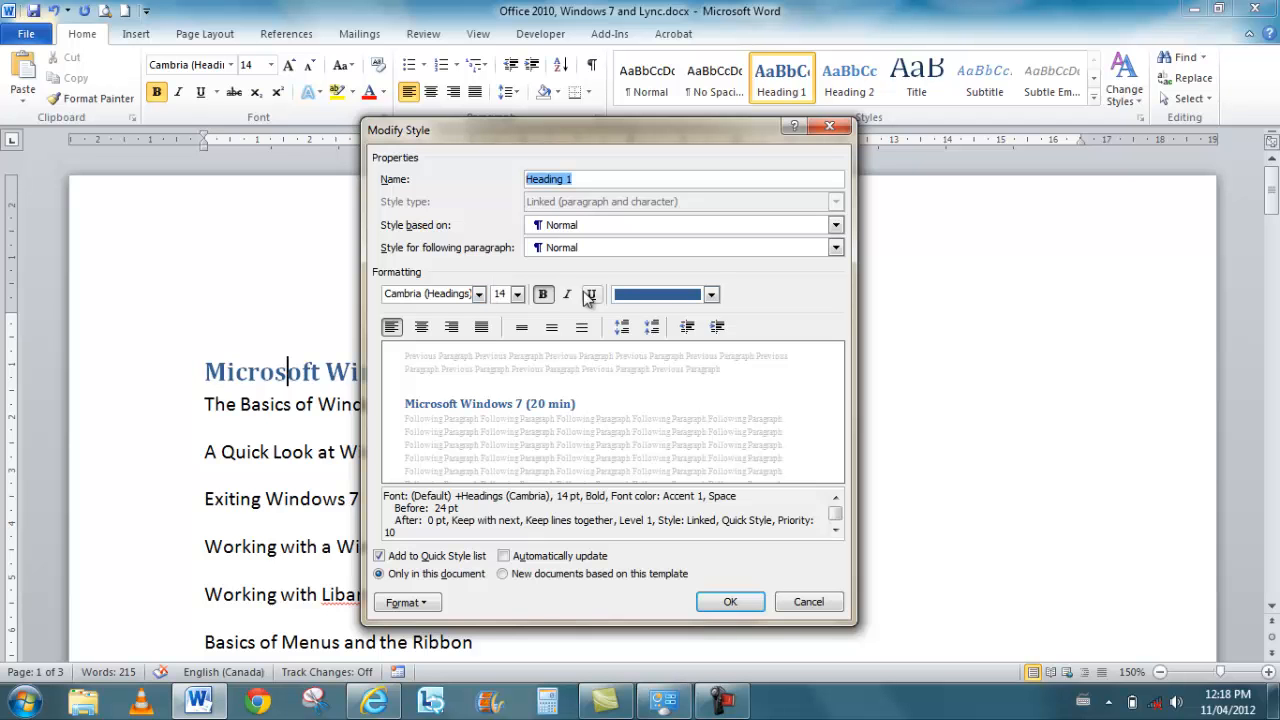
pyautogui.click(479, 294)
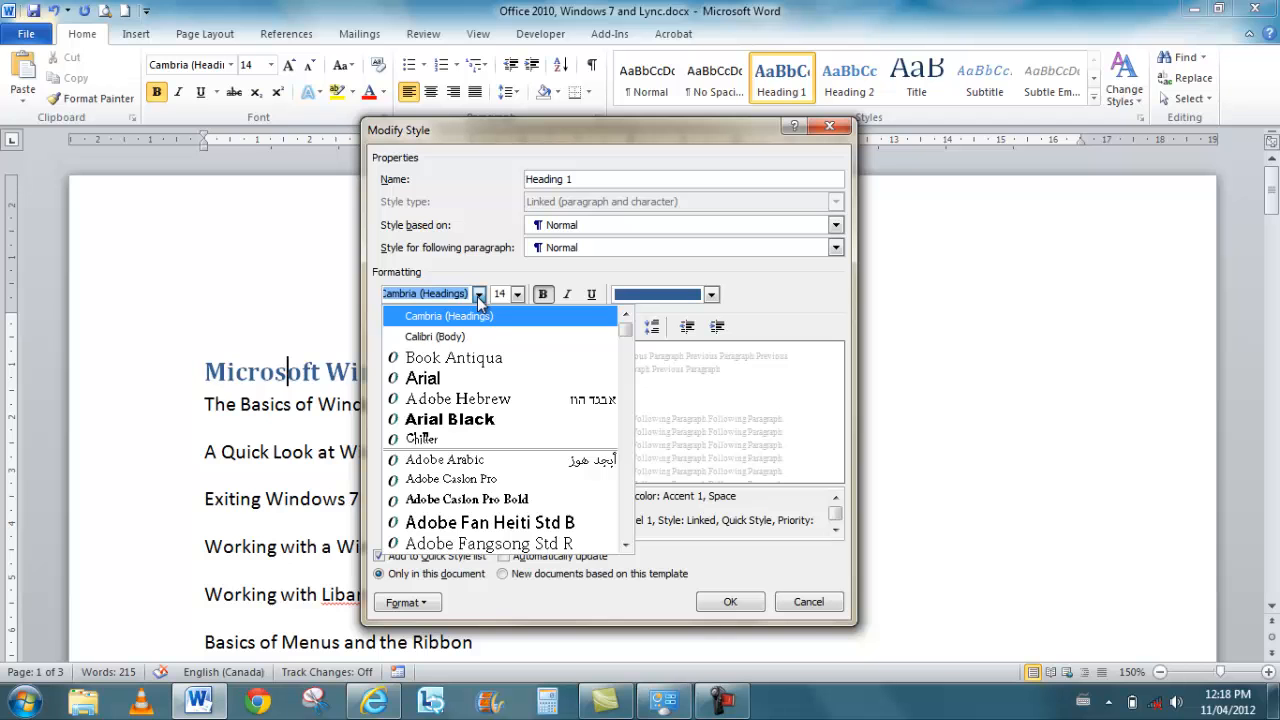
pyautogui.click(476, 379)
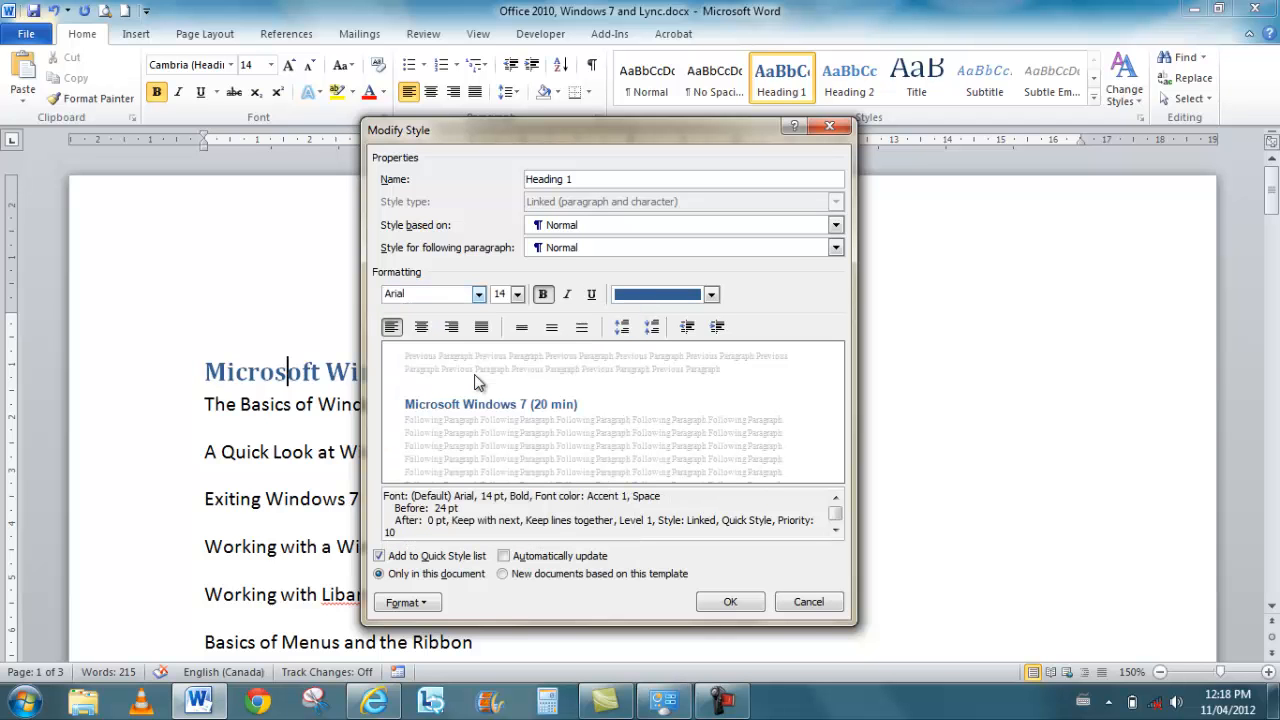
pyautogui.click(517, 294)
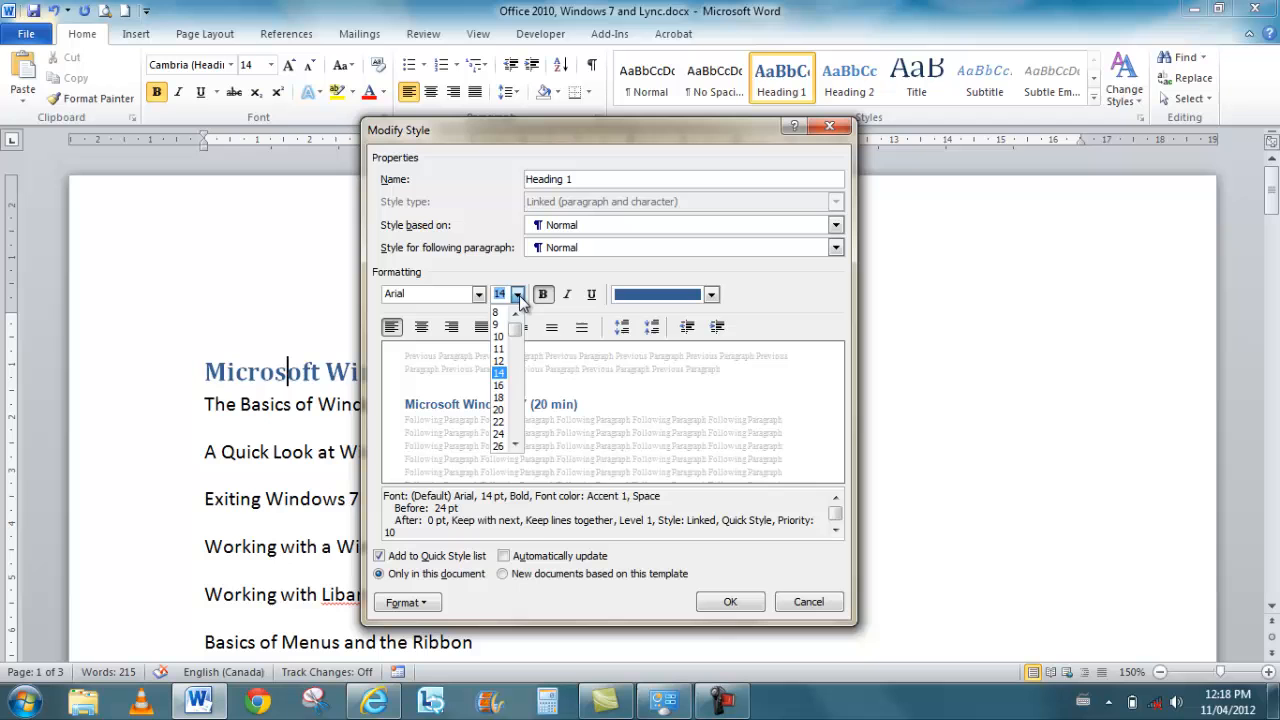
pyautogui.click(500, 385)
pyautogui.click(713, 295)
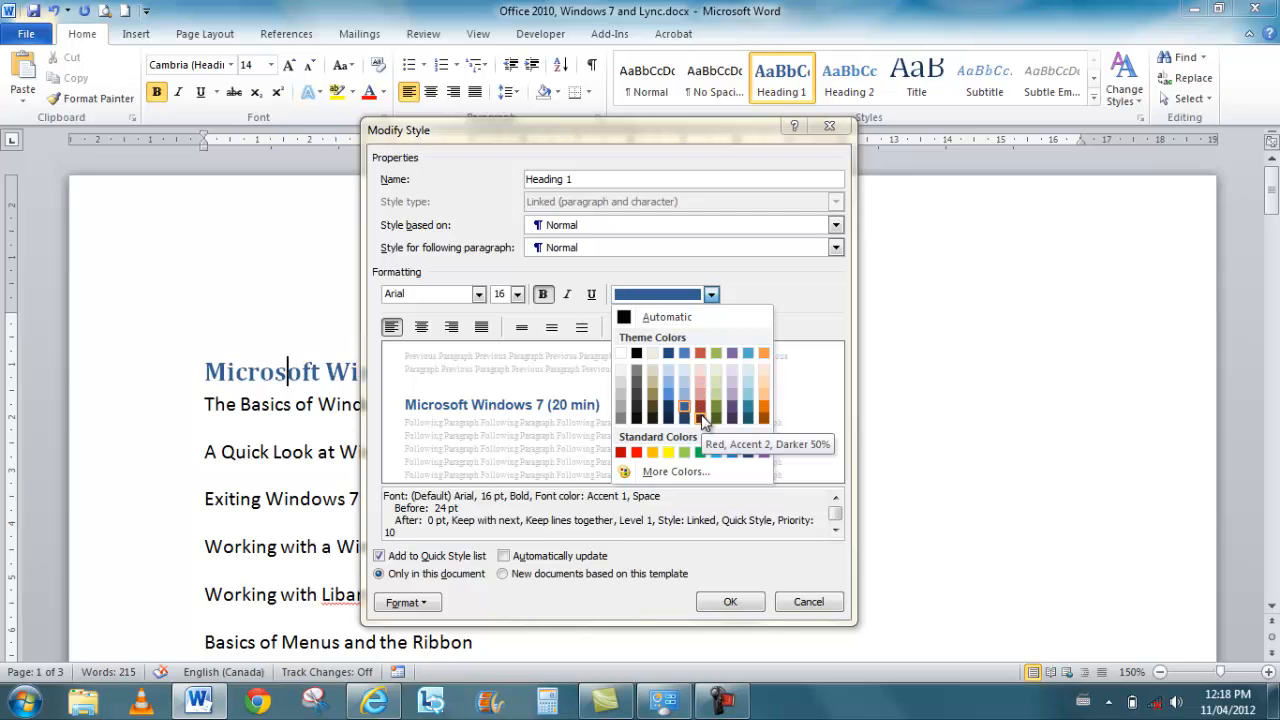
pyautogui.click(701, 414)
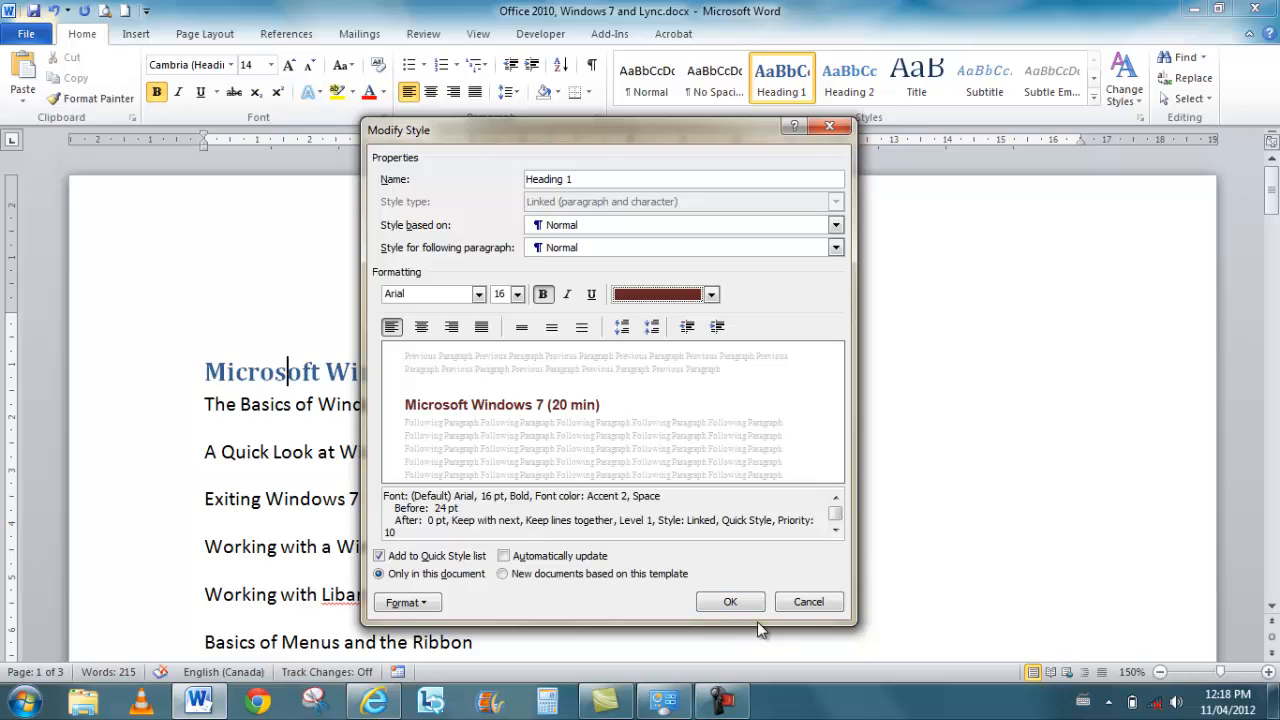
pyautogui.click(730, 603)
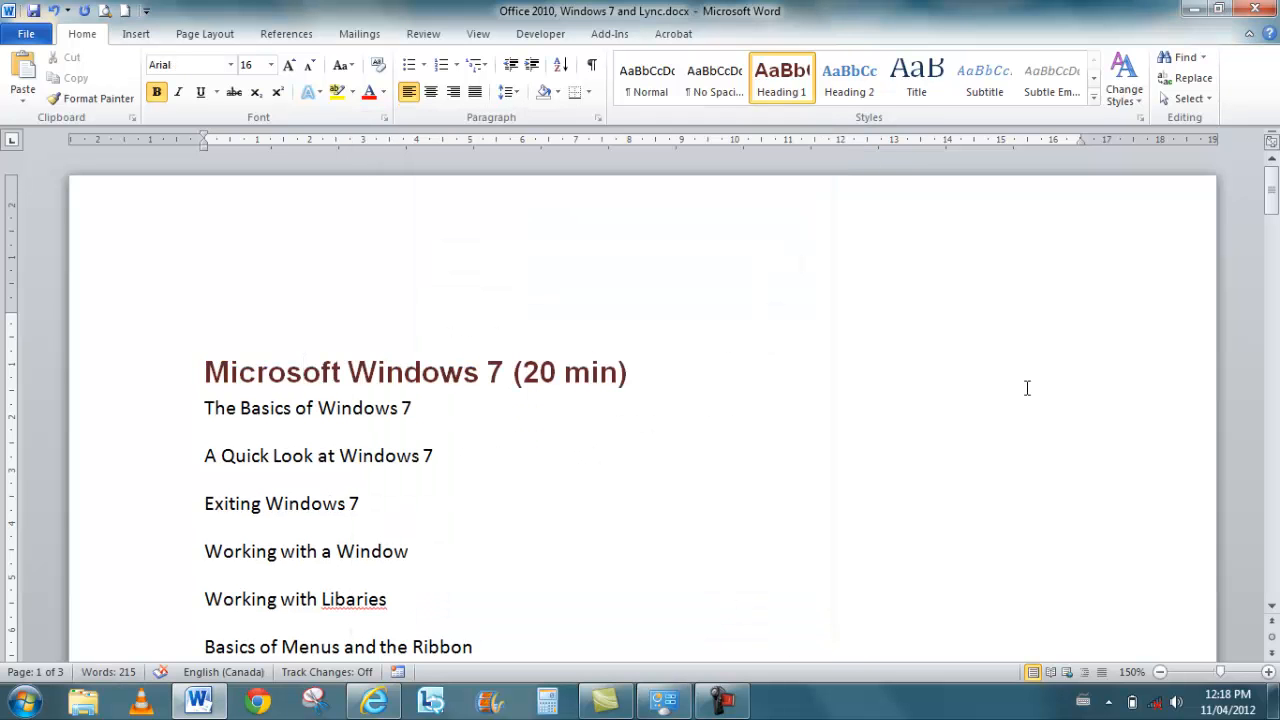
# Preview the built-in theme color and font sets for the document's styles without applying any
pyautogui.moveTo(1270, 207)
pyautogui.mouseDown()
pyautogui.moveTo(1273, 497)
pyautogui.moveTo(1273, 186)
pyautogui.mouseUp()
pyautogui.click(1121, 100)
pyautogui.moveTo(1125, 122)
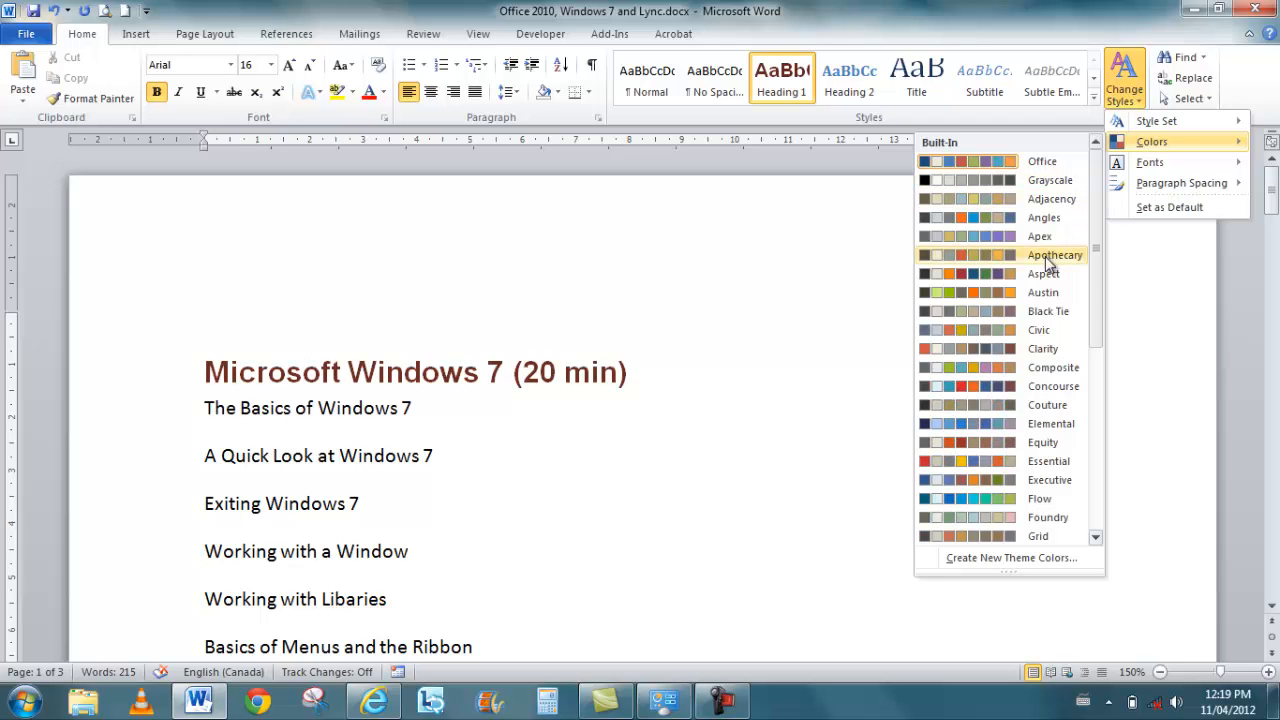
pyautogui.moveTo(1150, 162)
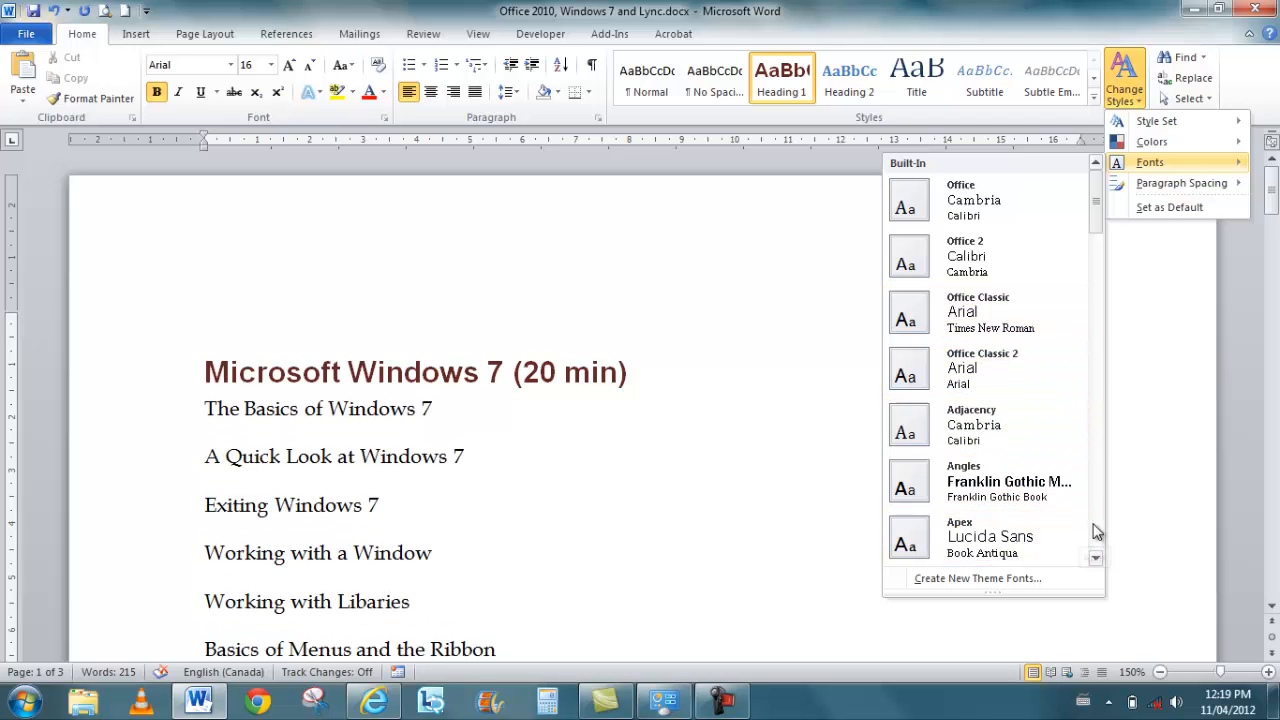
pyautogui.scroll(-3, 1080, 530)
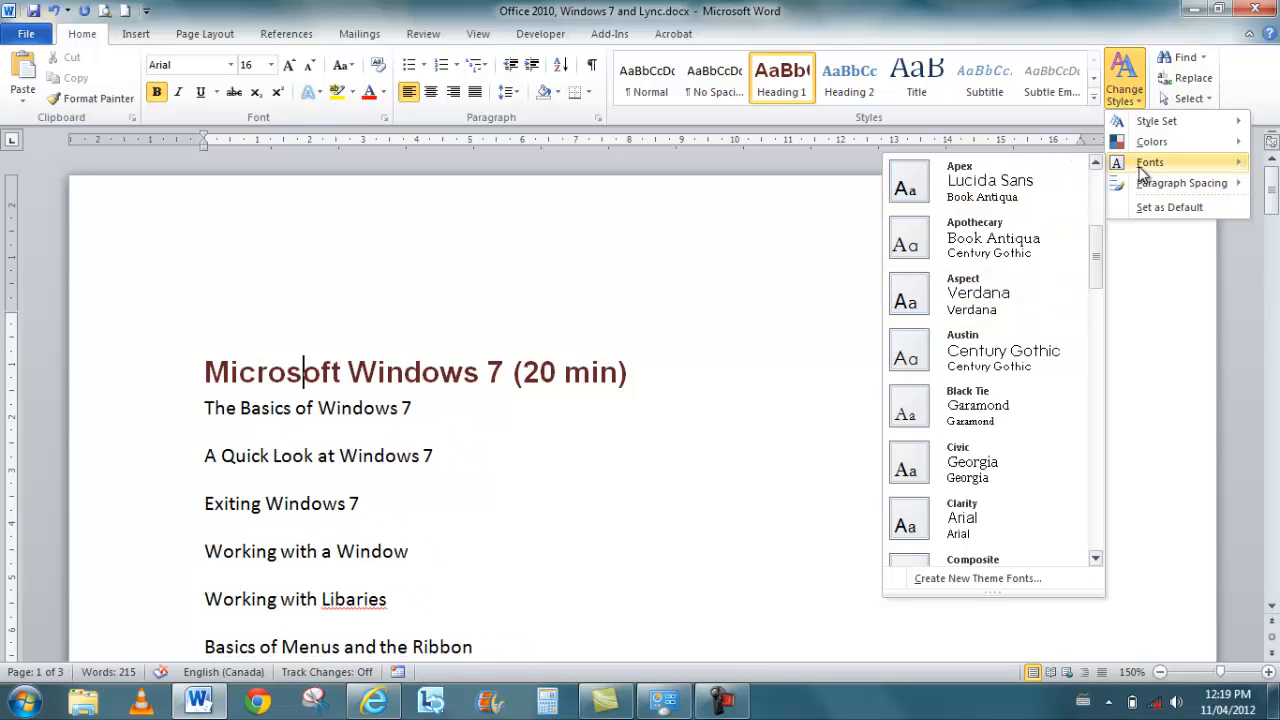
pyautogui.press('Escape')
pyautogui.press('Escape')
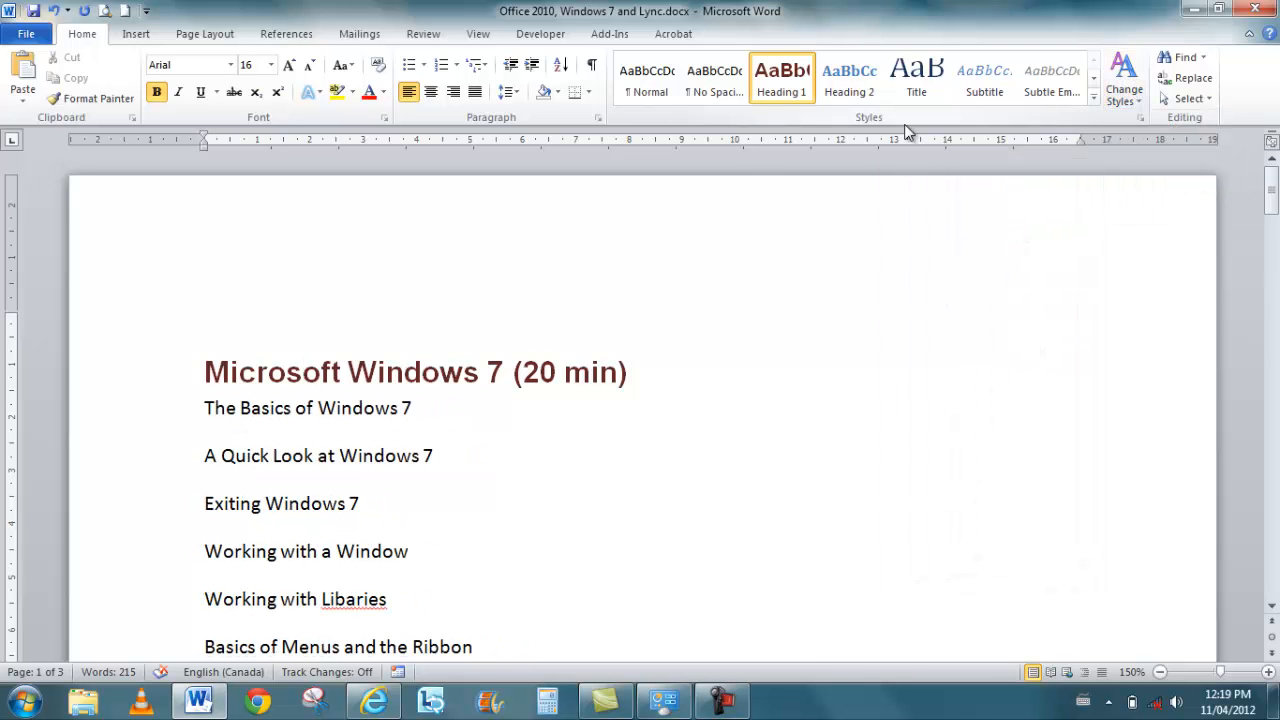
# Place the cursor before the "Microsoft Windows 7 (20 min)" title and show the Navigation pane
pyautogui.click(206, 366)
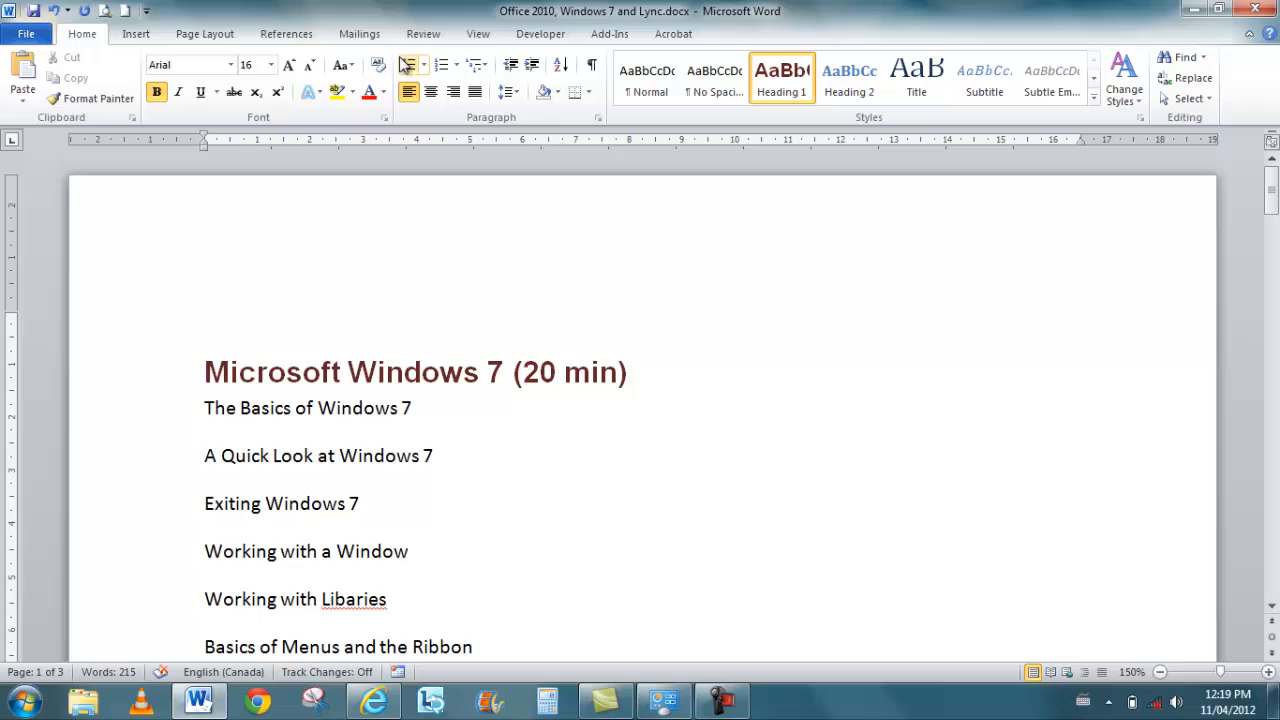
pyautogui.click(479, 38)
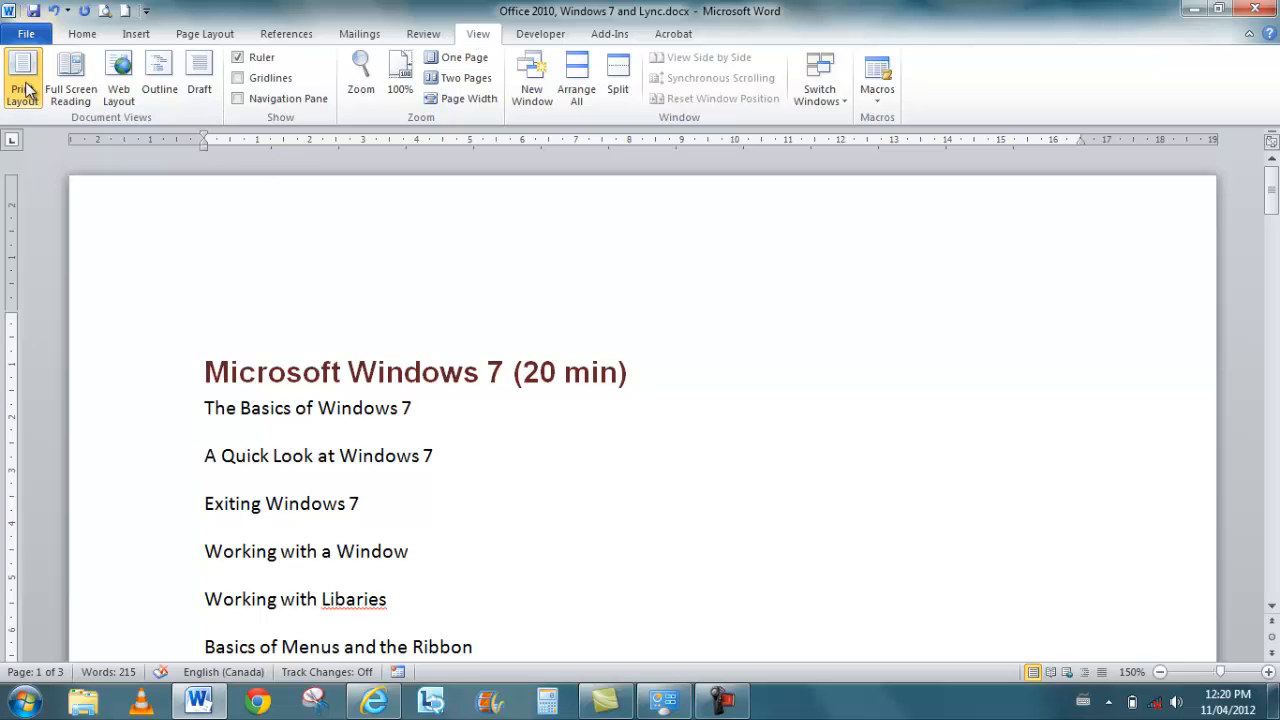
pyautogui.click(238, 100)
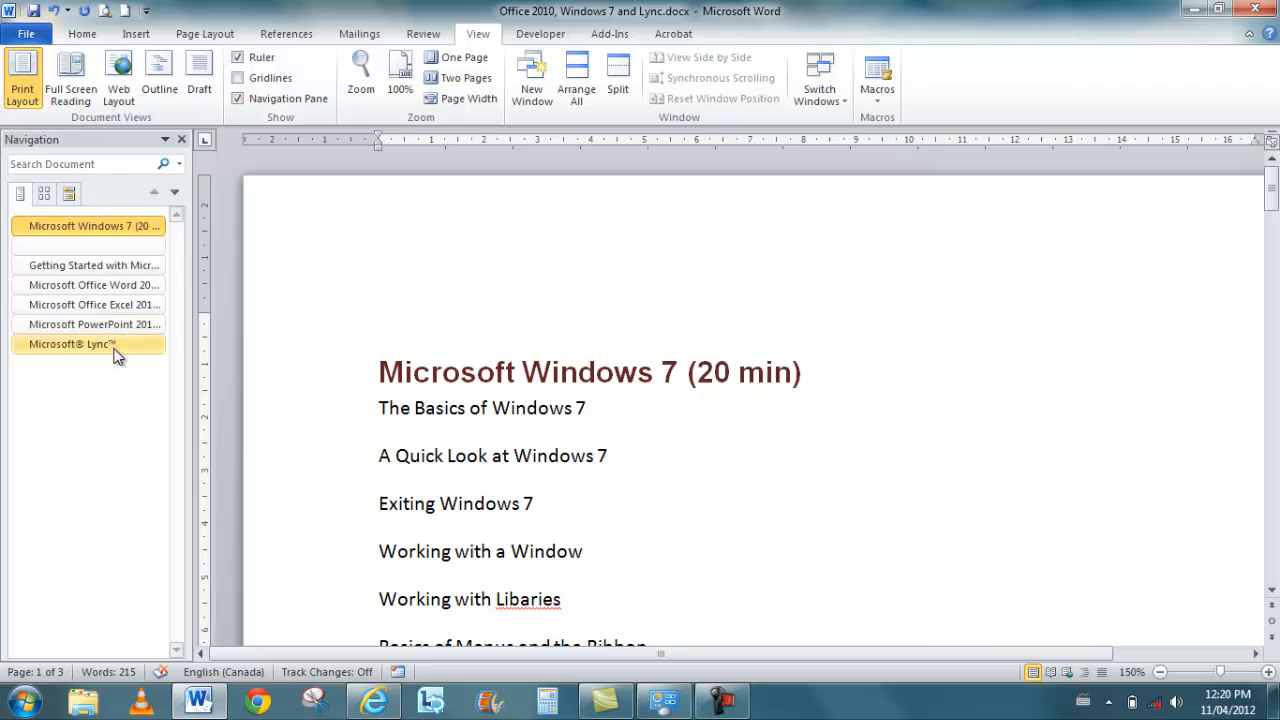
# Jump through the Word, Excel, PowerPoint, Lync and Getting Started headings using document navigation
pyautogui.click(86, 287)
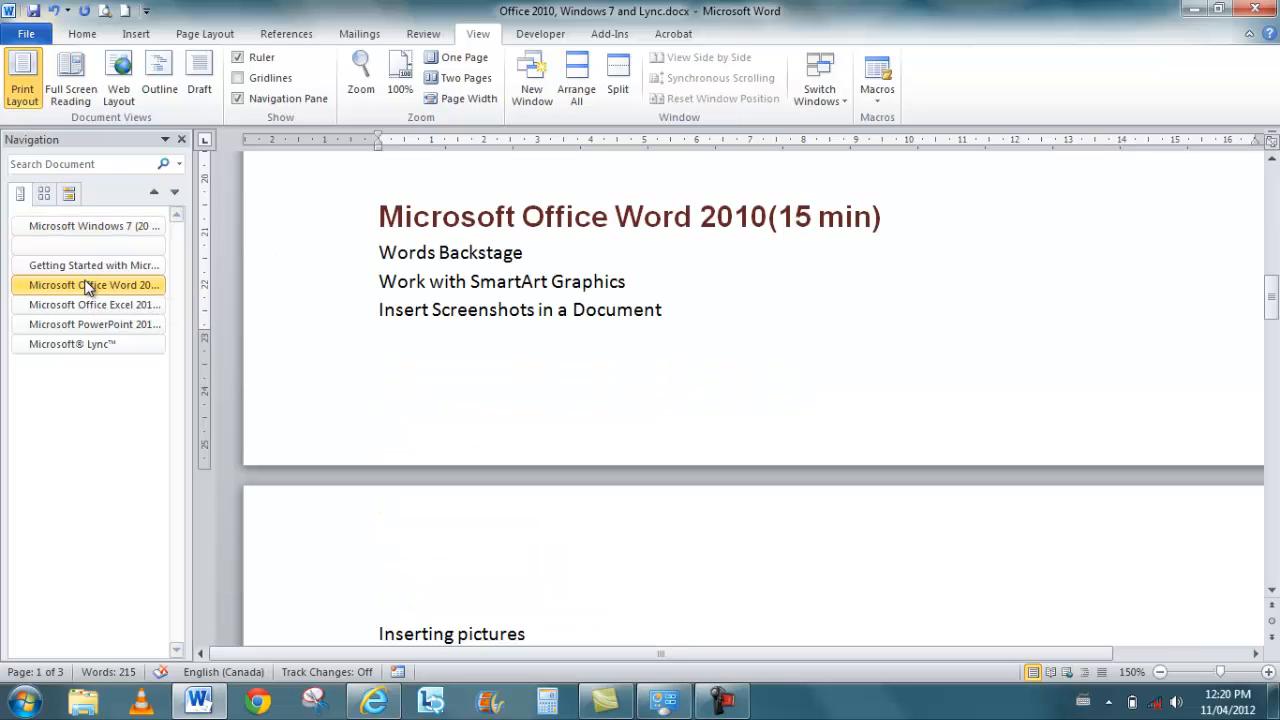
pyautogui.click(107, 311)
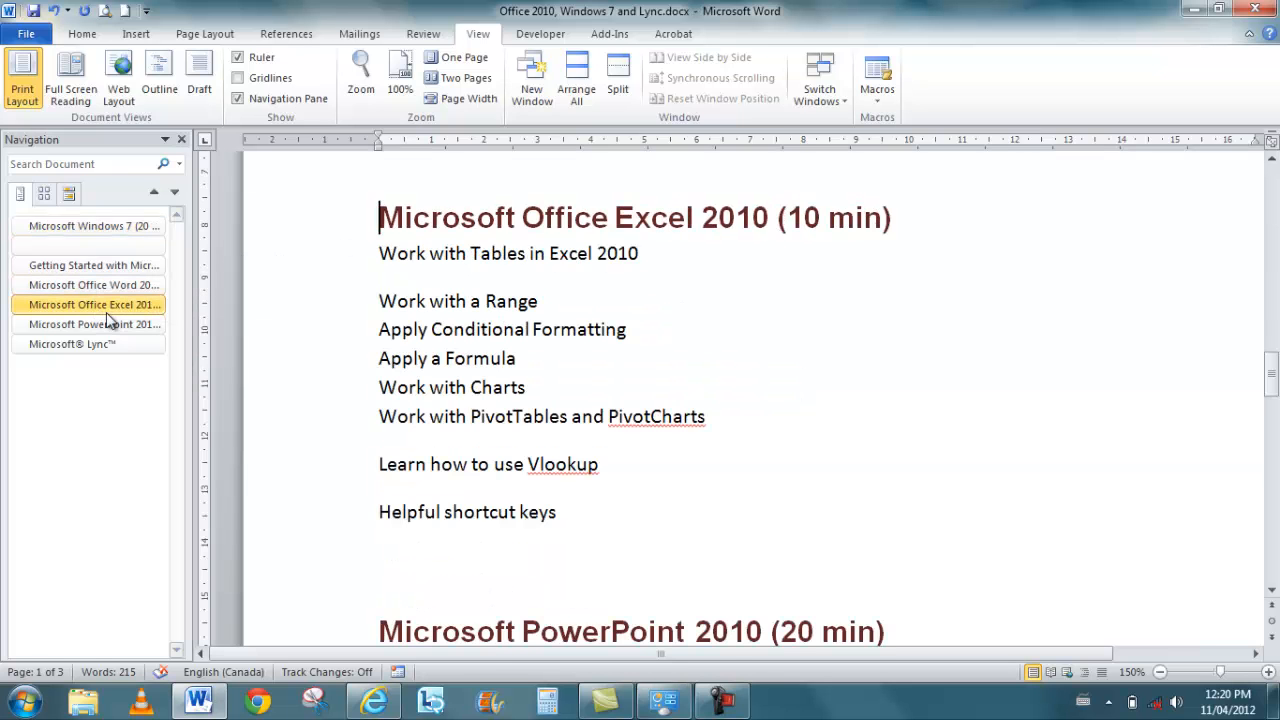
pyautogui.click(113, 323)
pyautogui.click(100, 347)
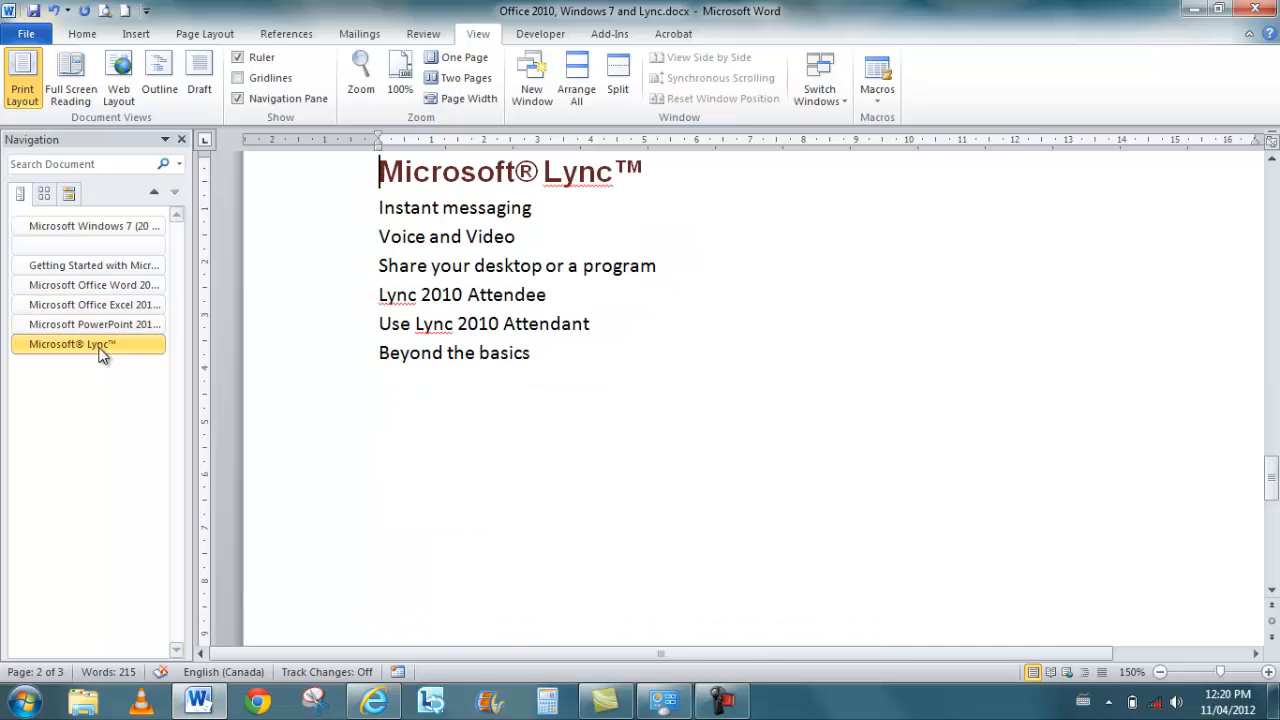
pyautogui.click(106, 271)
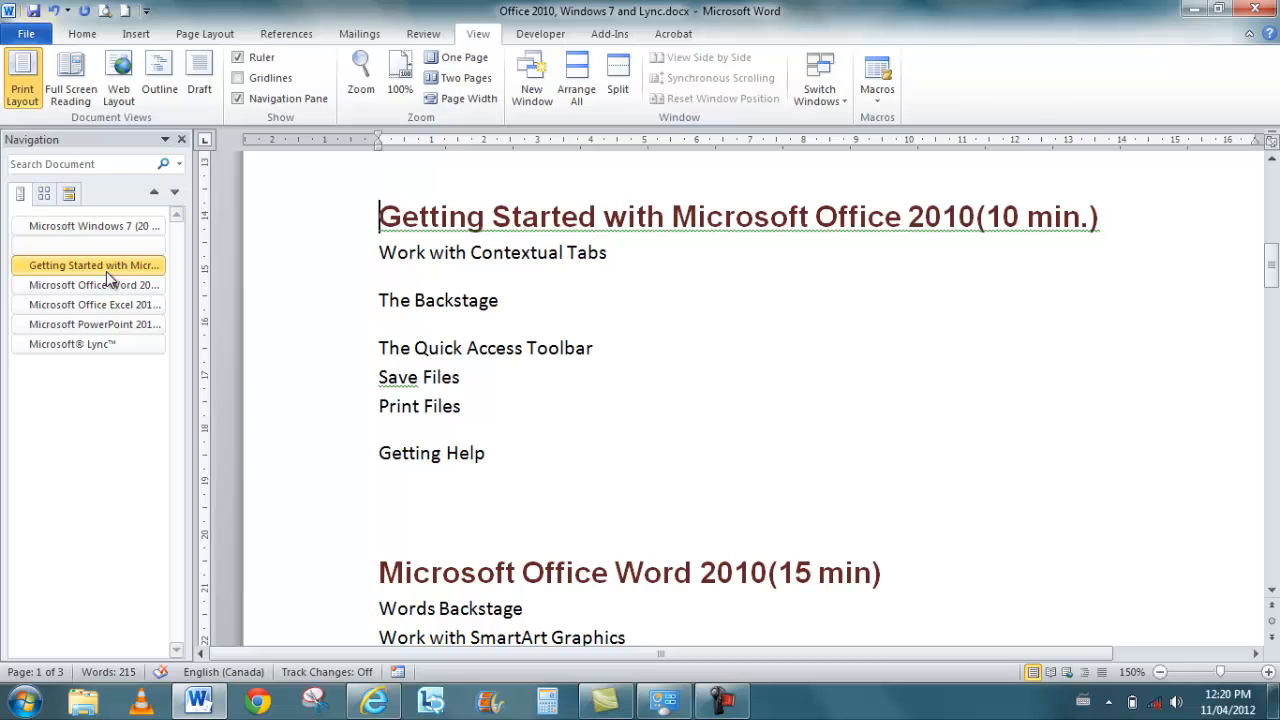
# Show the gridlines over the page and hide them again
pyautogui.click(238, 78)
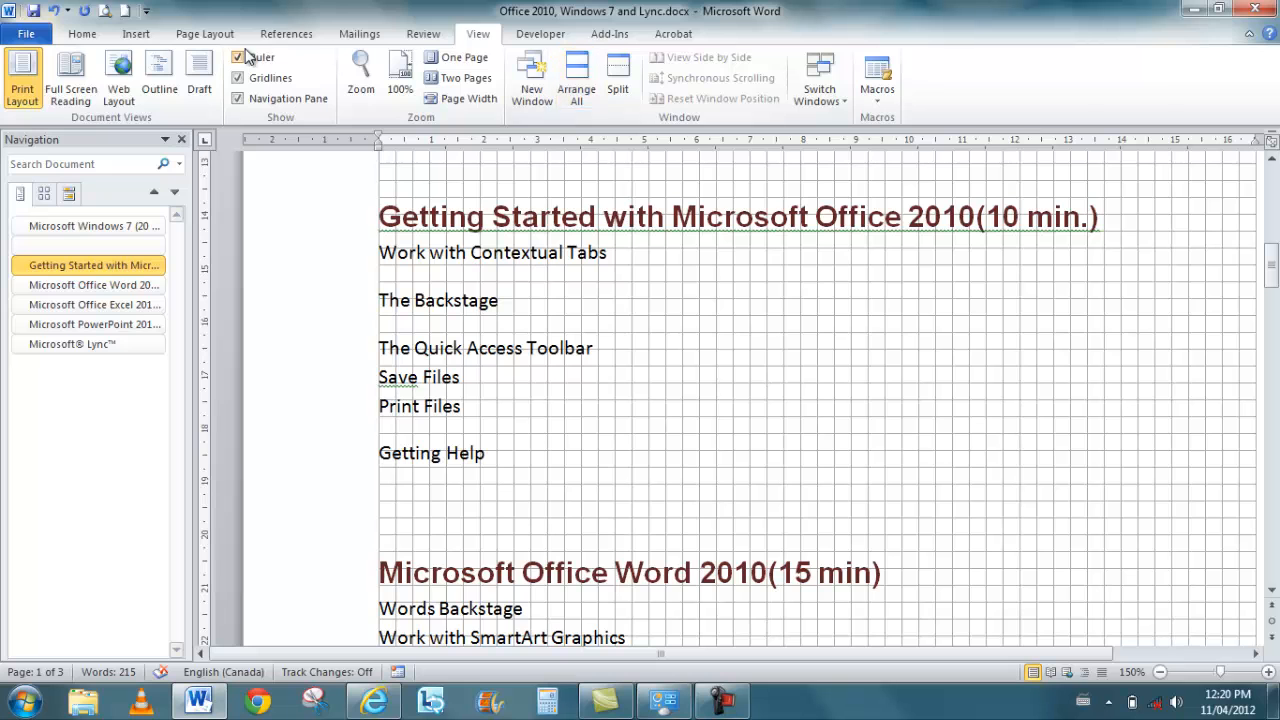
pyautogui.click(66, 37)
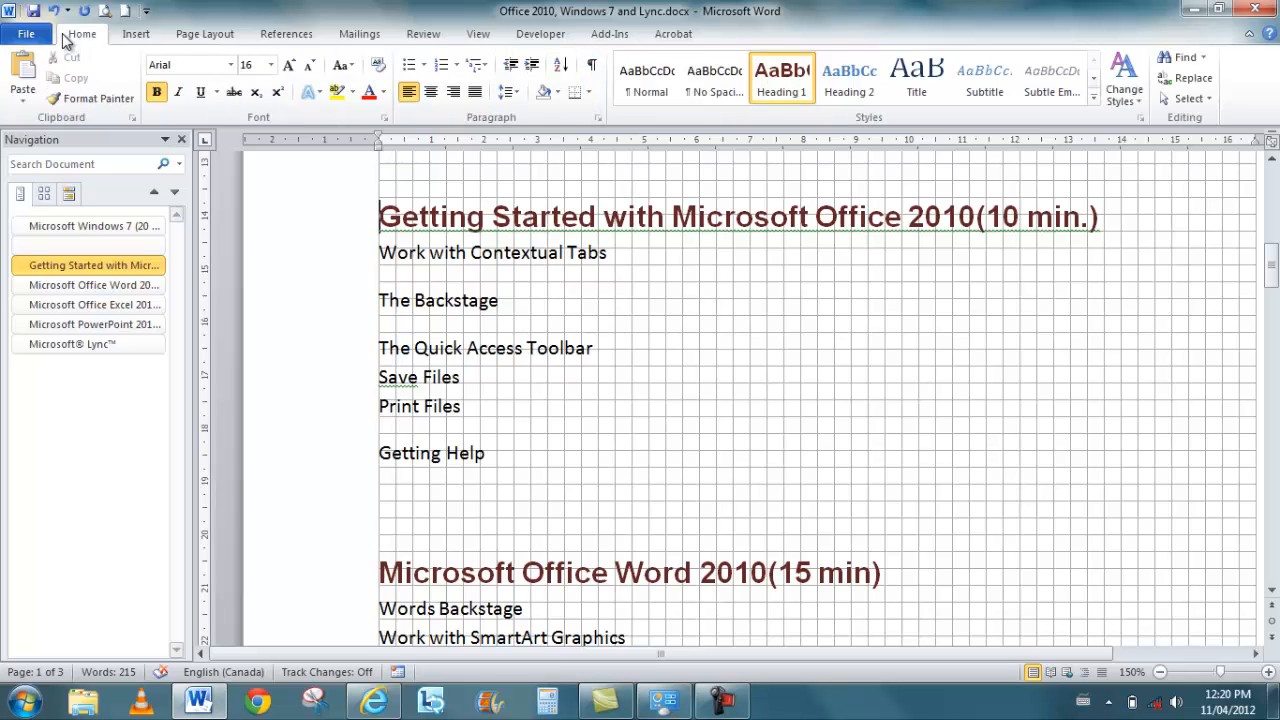
pyautogui.click(481, 35)
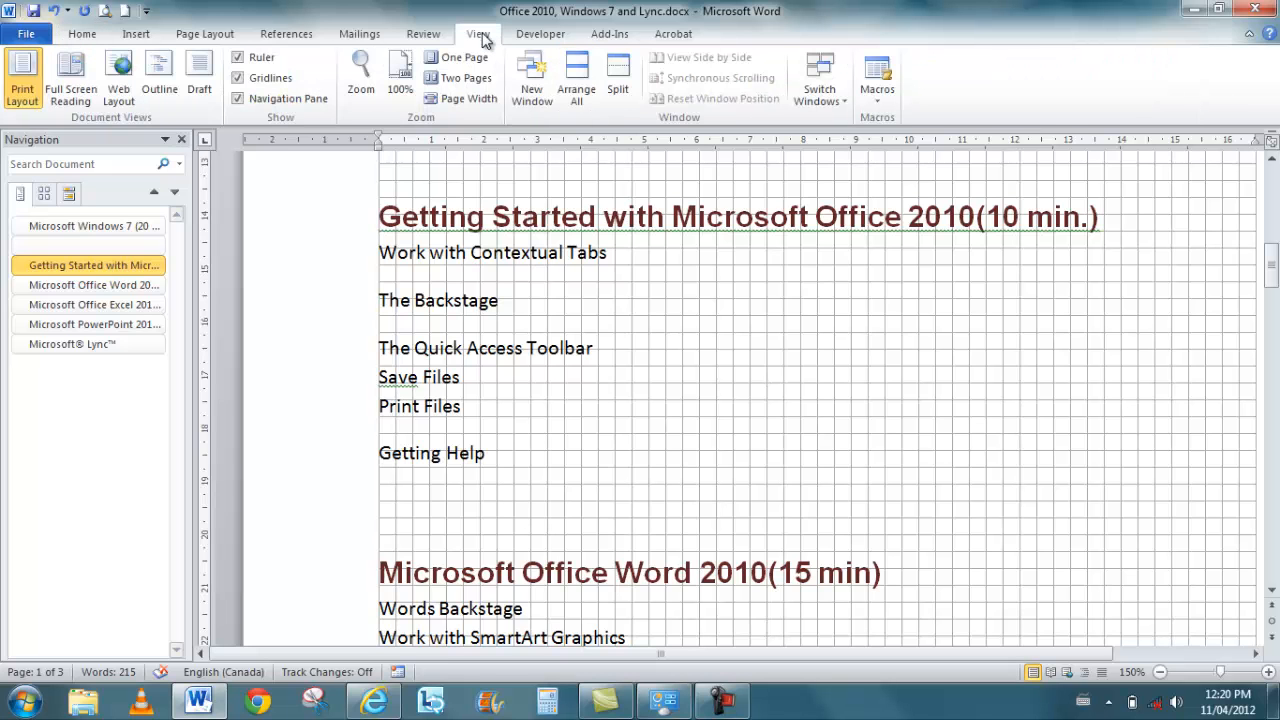
pyautogui.click(240, 80)
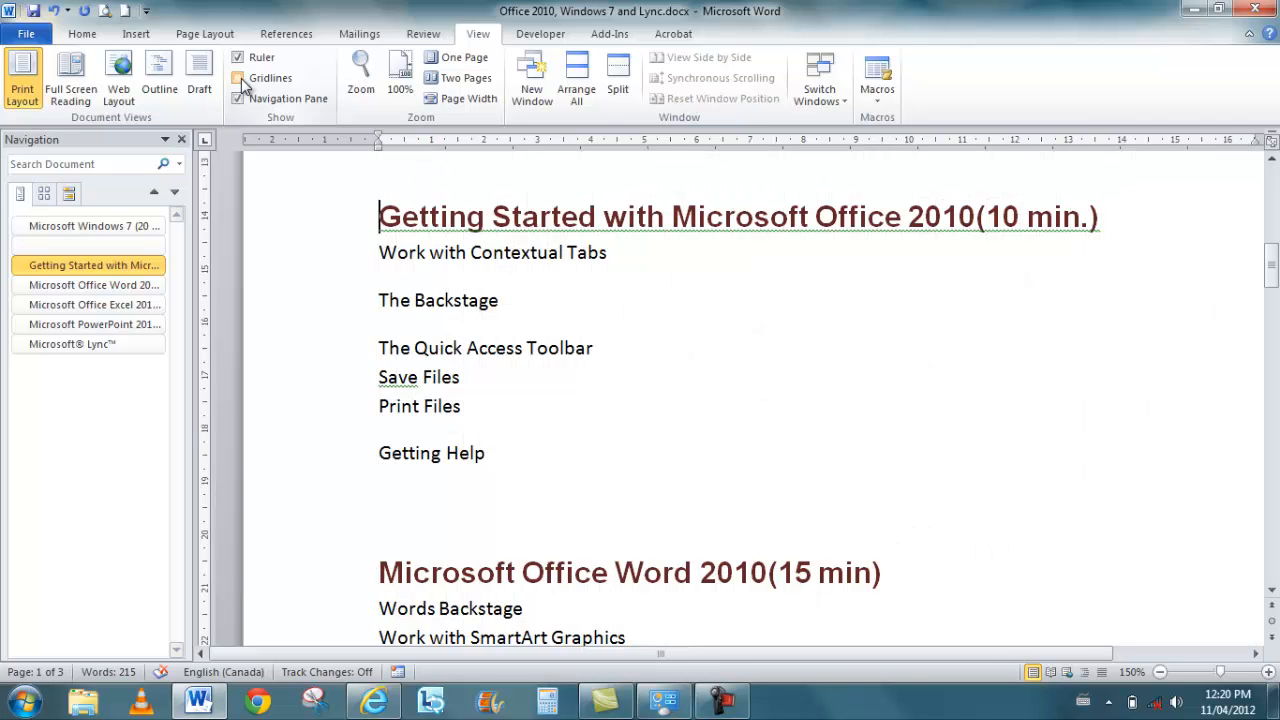
# Place the cursor before the "Microsoft Windows 7 (20 min)" title and display the table of contents and reference commands
pyautogui.click(77, 35)
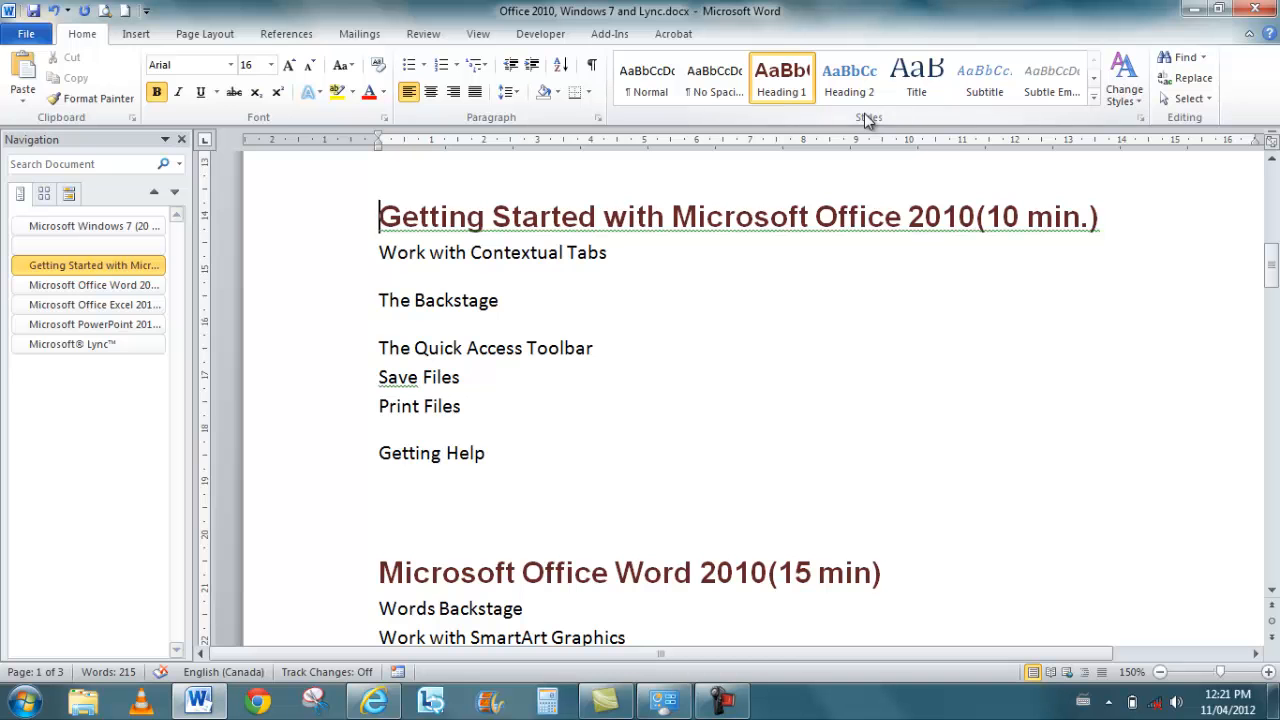
pyautogui.moveTo(1272, 258); pyautogui.dragTo(1272, 185)
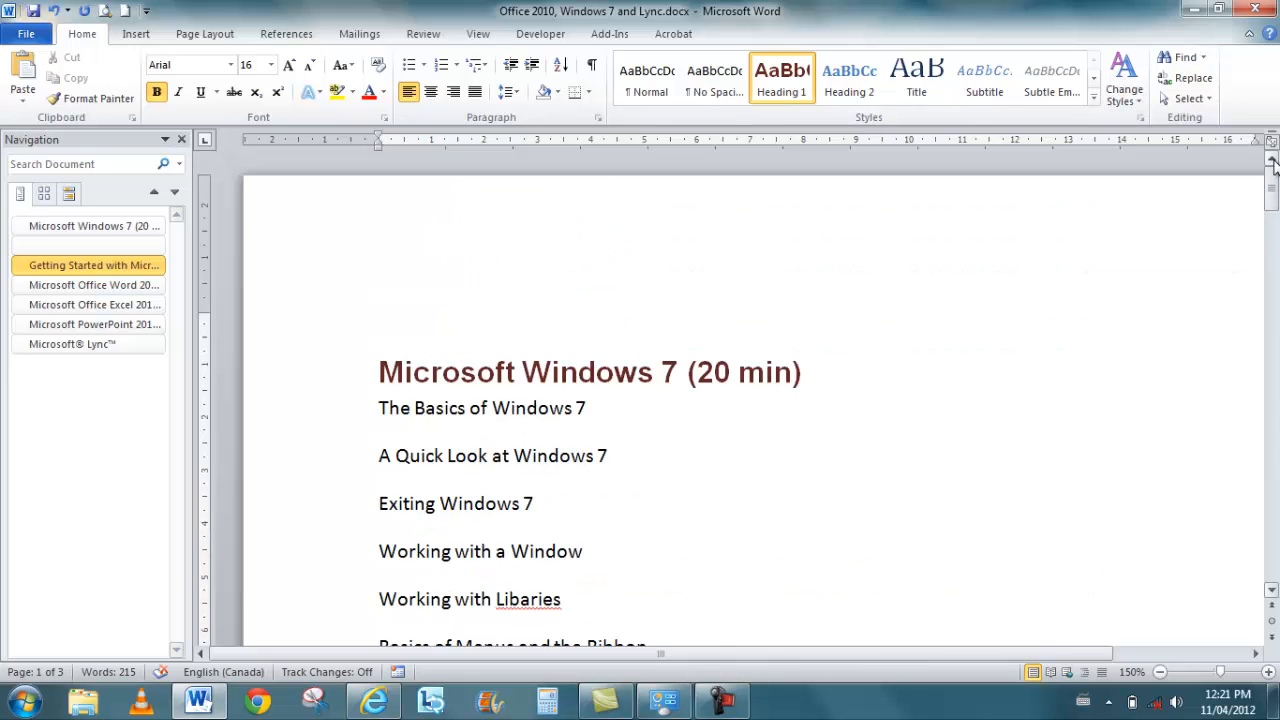
pyautogui.click(377, 373)
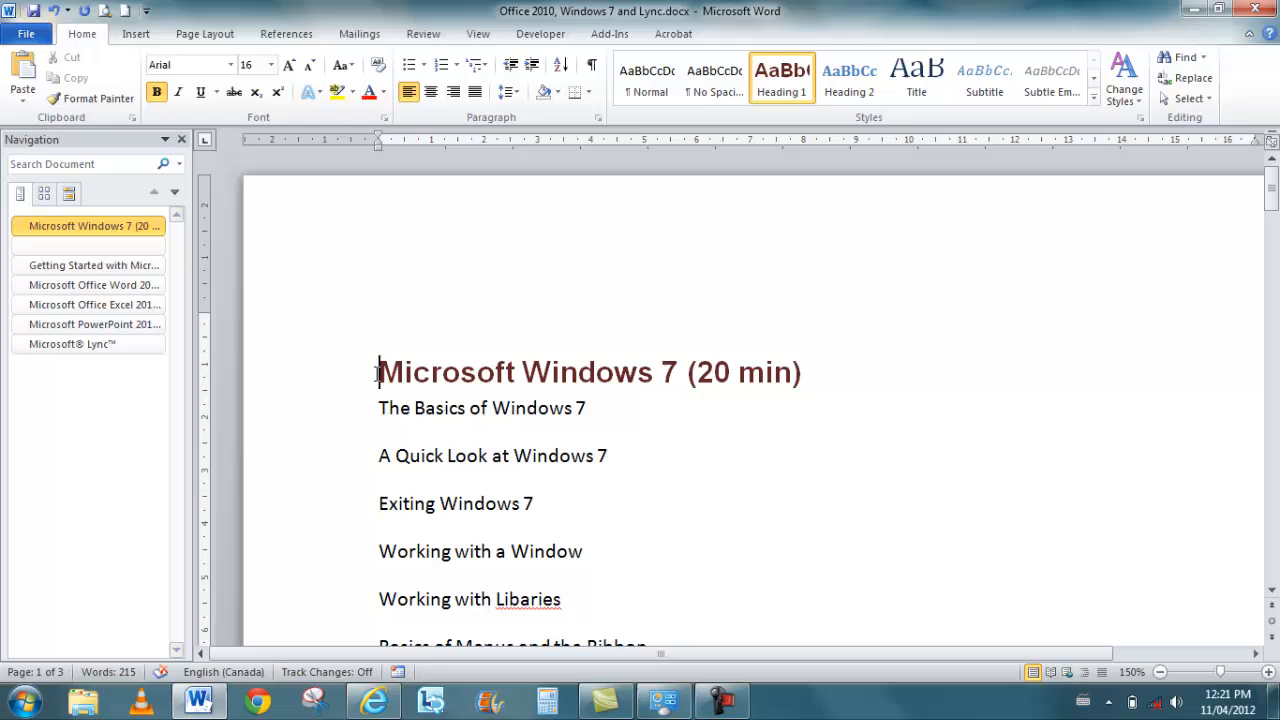
pyautogui.click(285, 33)
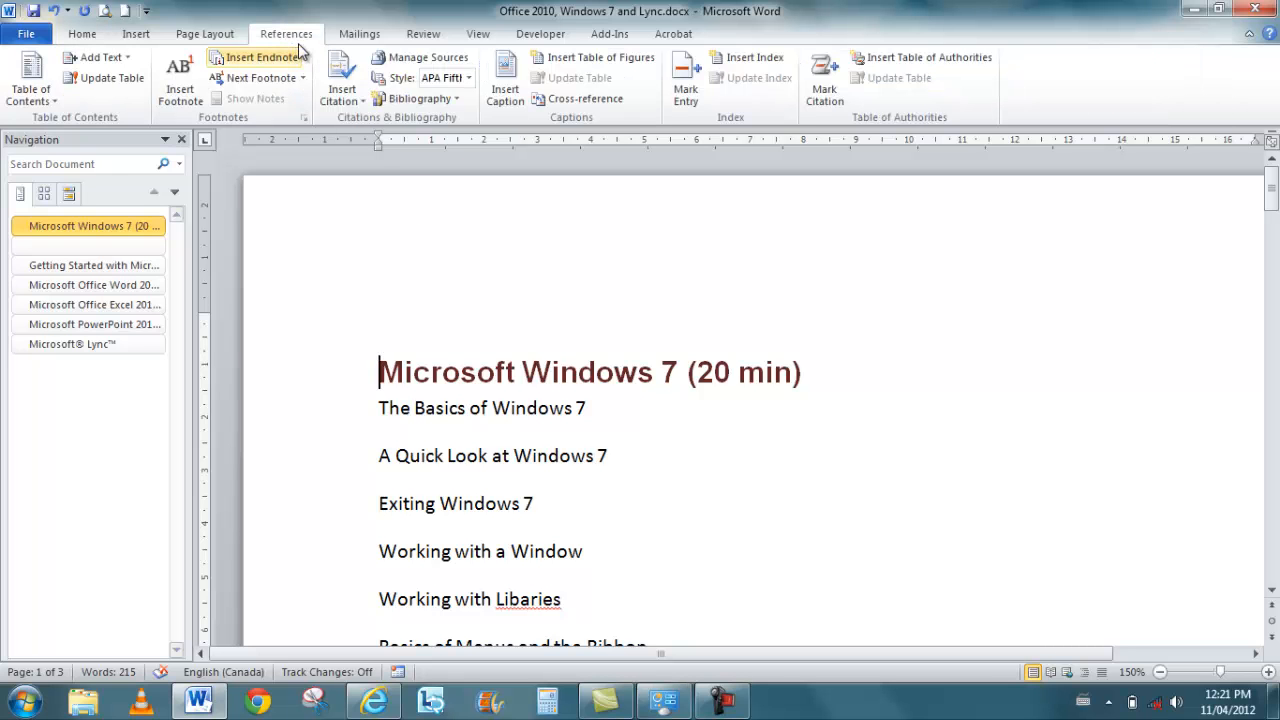
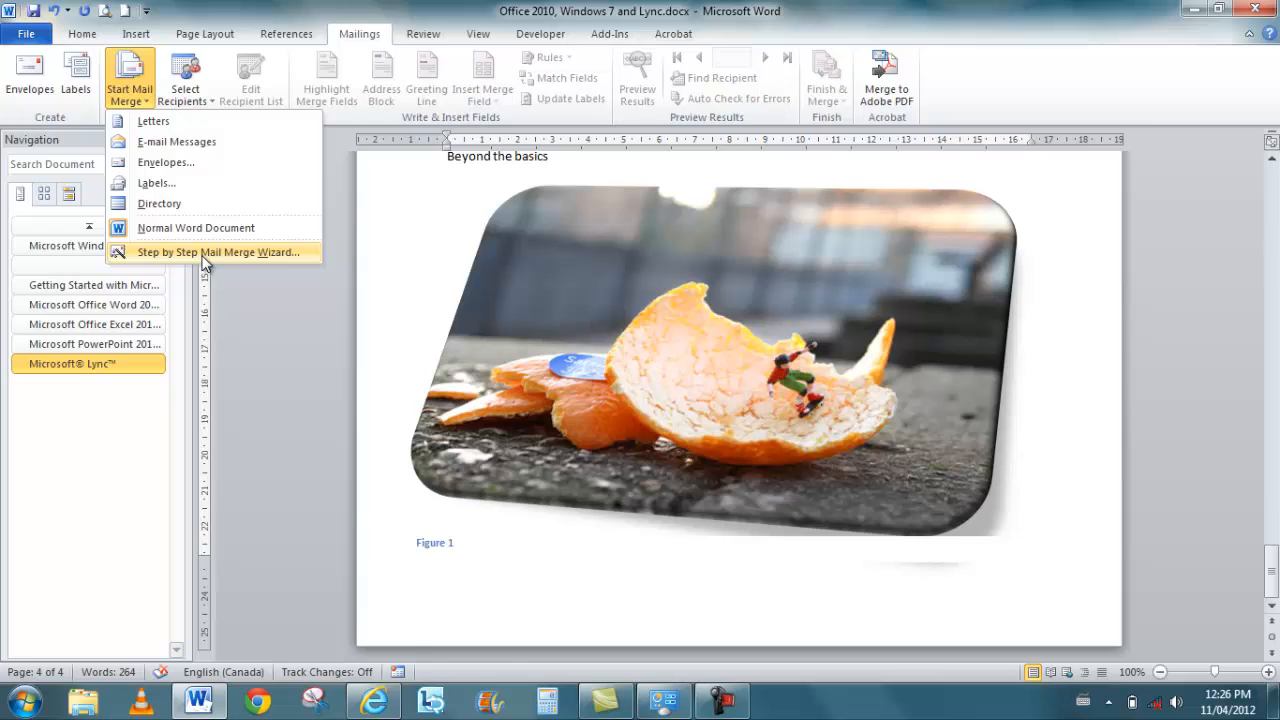
# Open the Step by Step Mail Merge Wizard, close it, and hide the Navigation pane
pyautogui.click(204, 252)
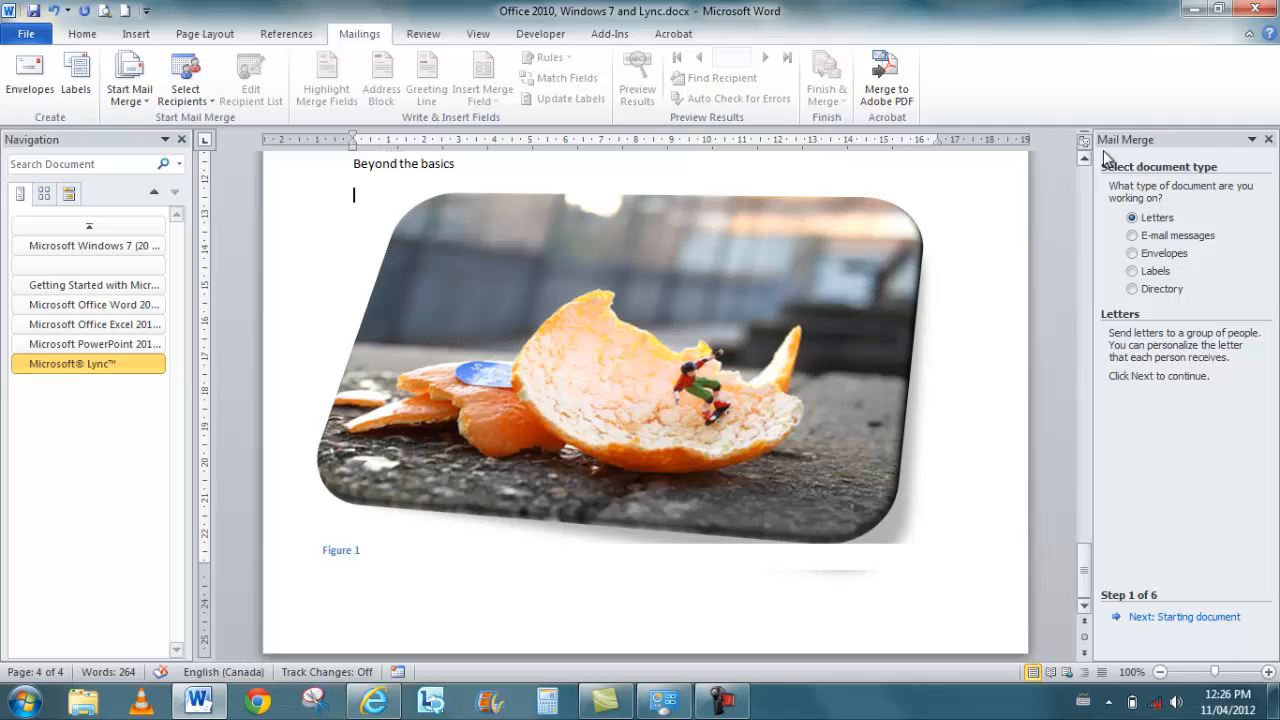
pyautogui.click(1268, 140)
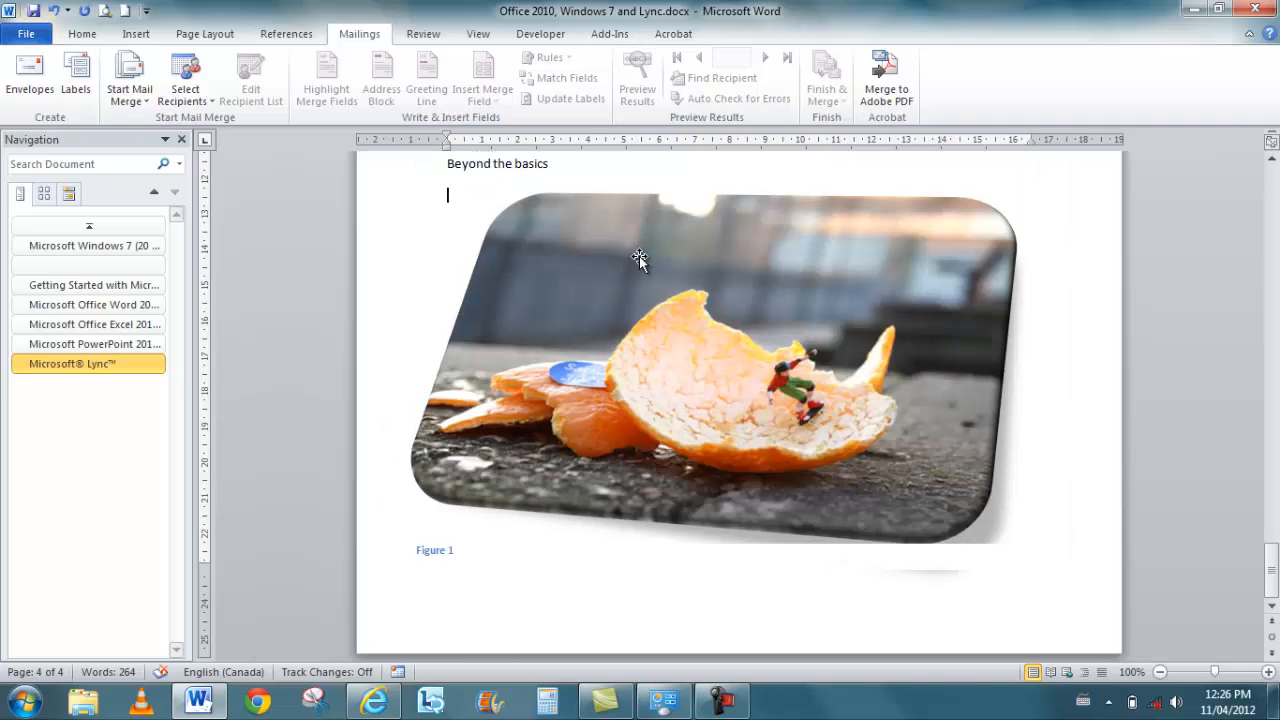
pyautogui.click(180, 142)
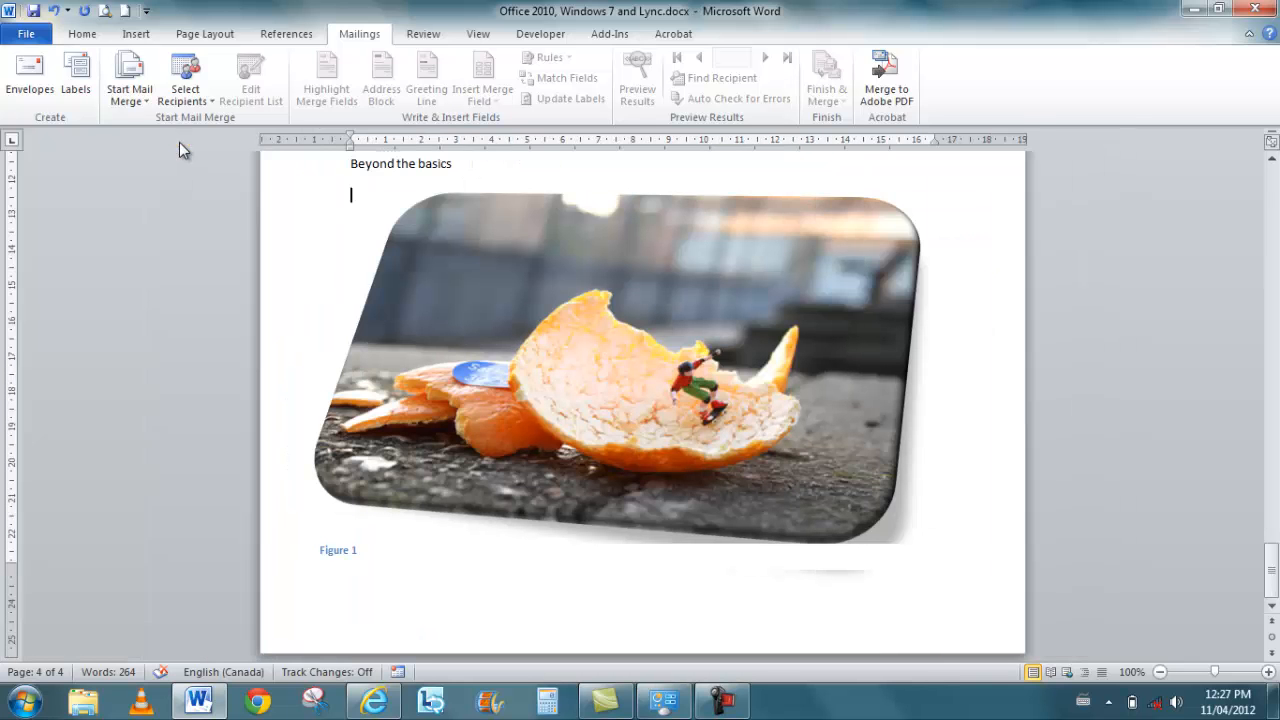
# Open the Research tool to view its search options and close it
pyautogui.click(424, 36)
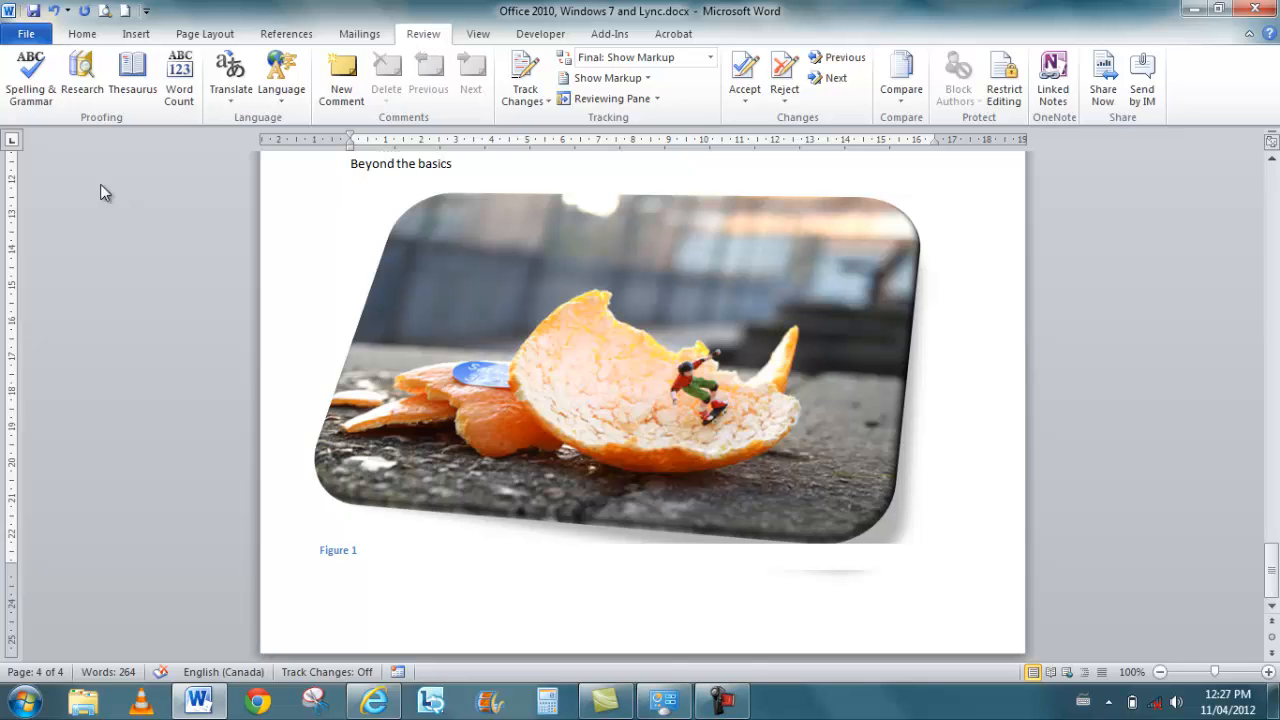
pyautogui.click(78, 90)
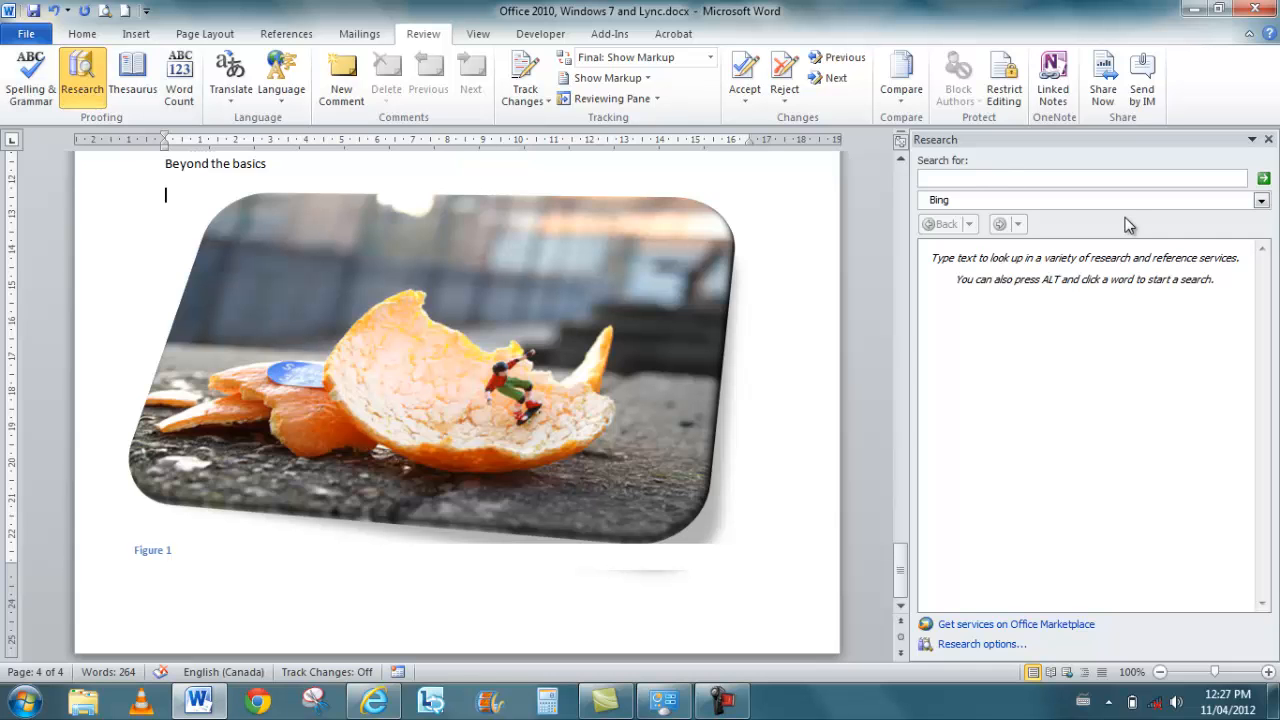
pyautogui.click(1268, 140)
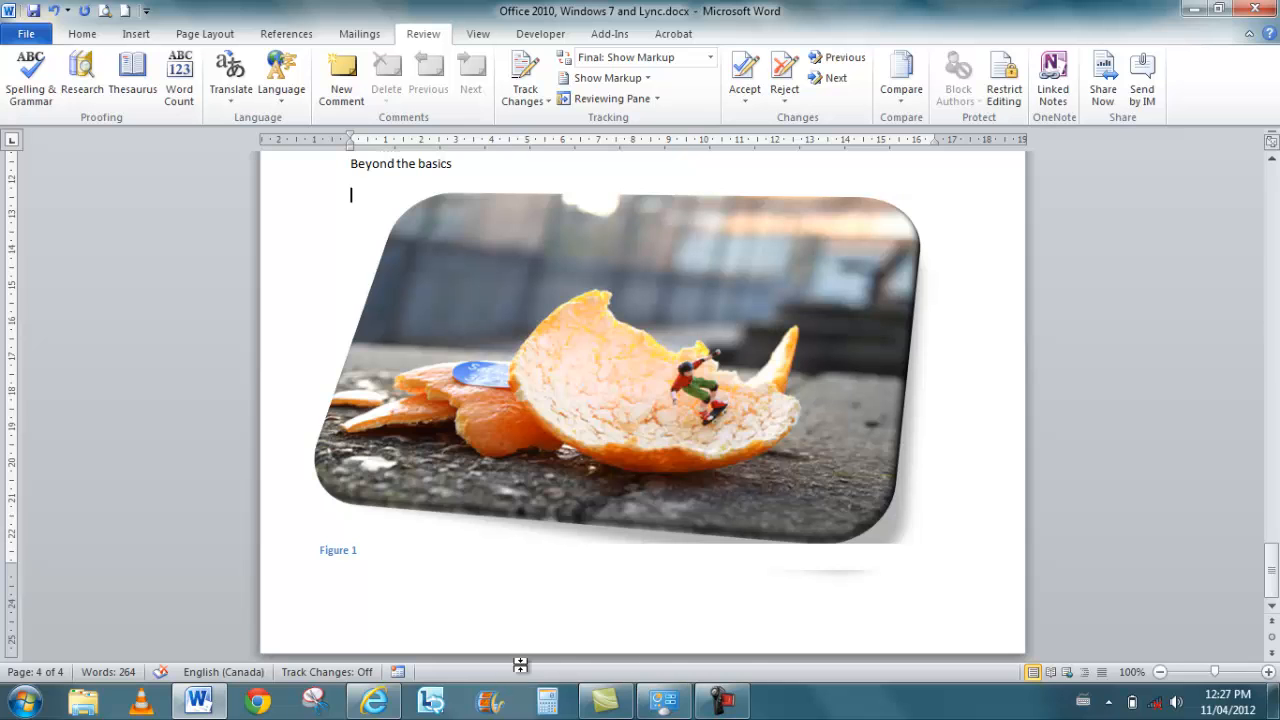
# Add the Overtype indicator to the status bar
pyautogui.rightClick(657, 675)
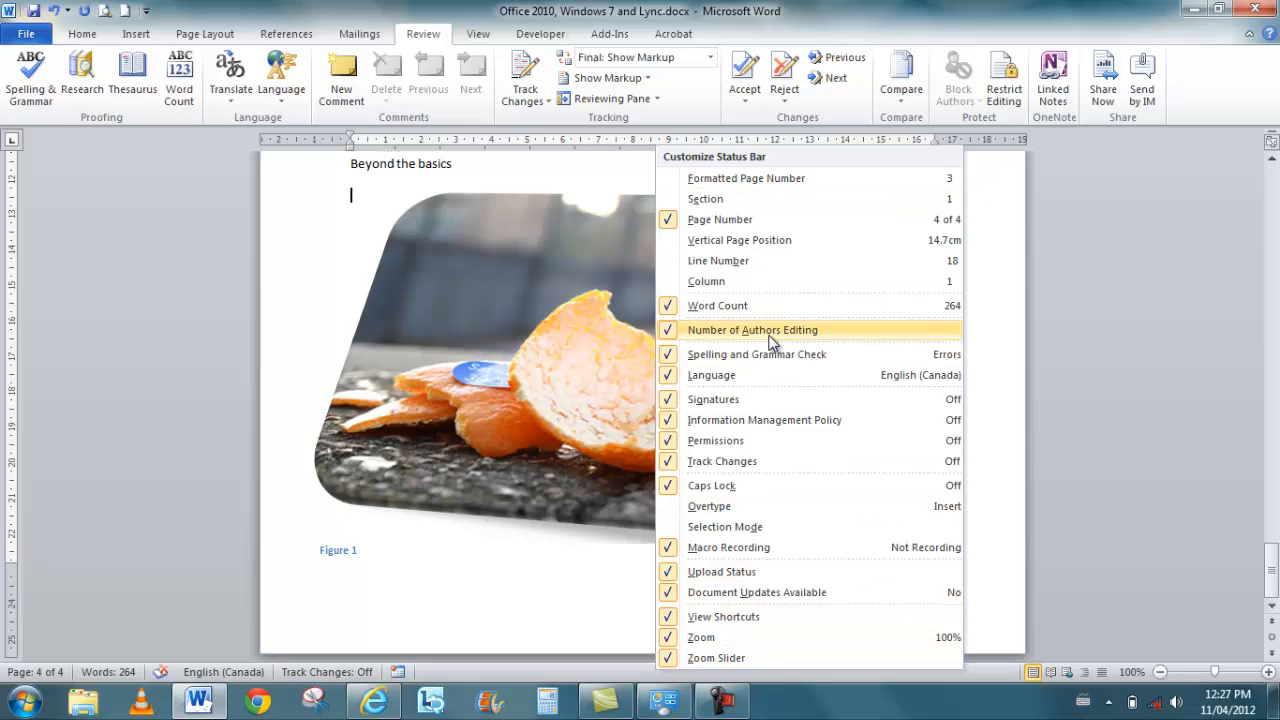
pyautogui.click(729, 510)
pyautogui.click(1000, 243)
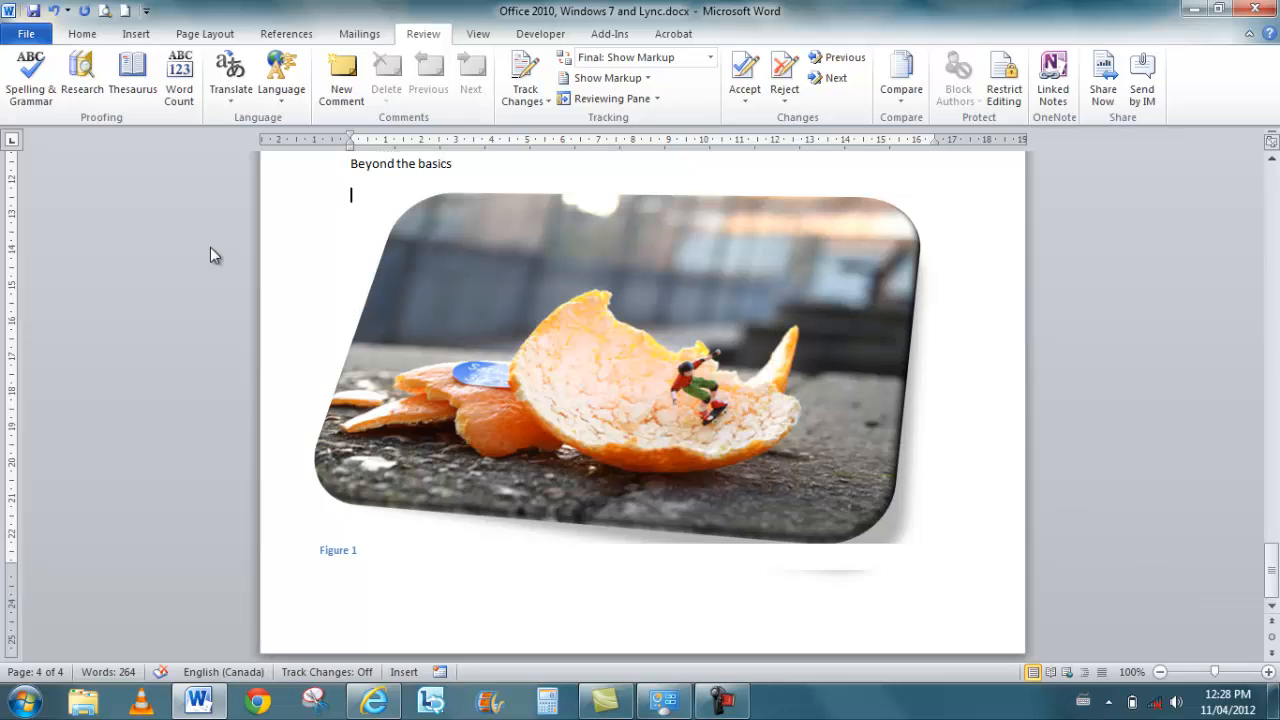
# Examine the window arrangement commands and the options for viewing and recording macros
pyautogui.click(476, 34)
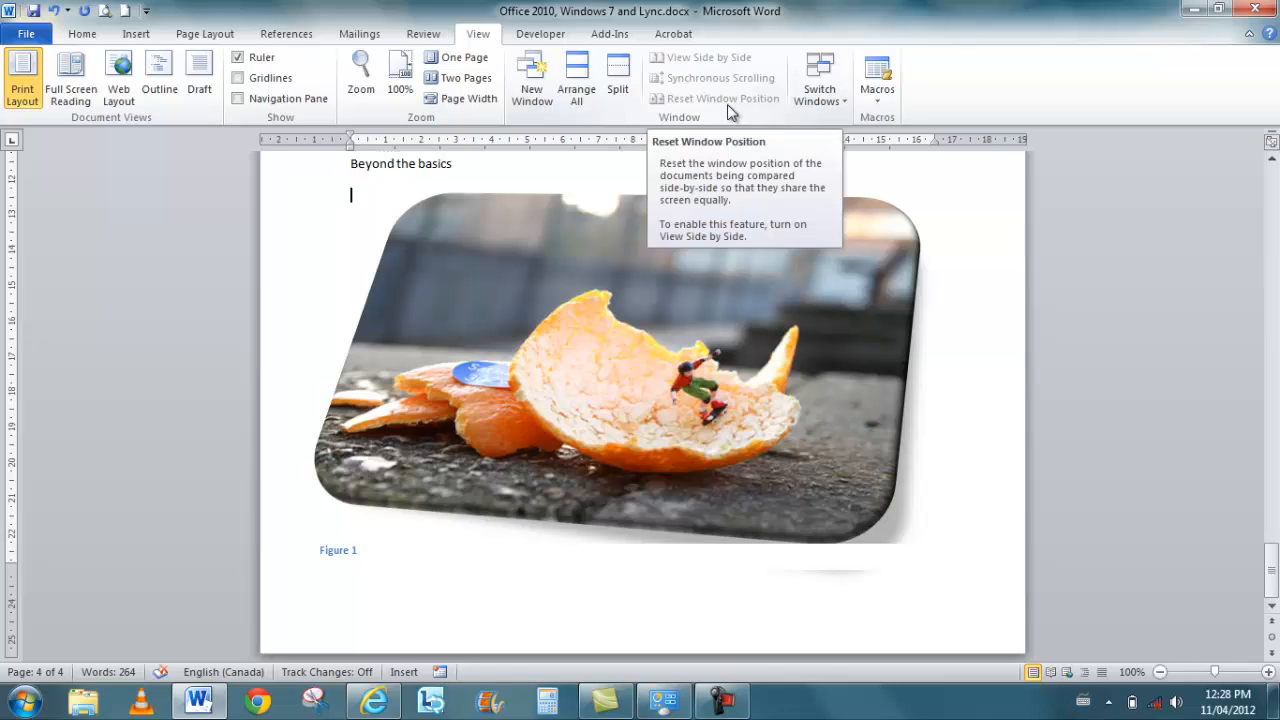
pyautogui.click(876, 100)
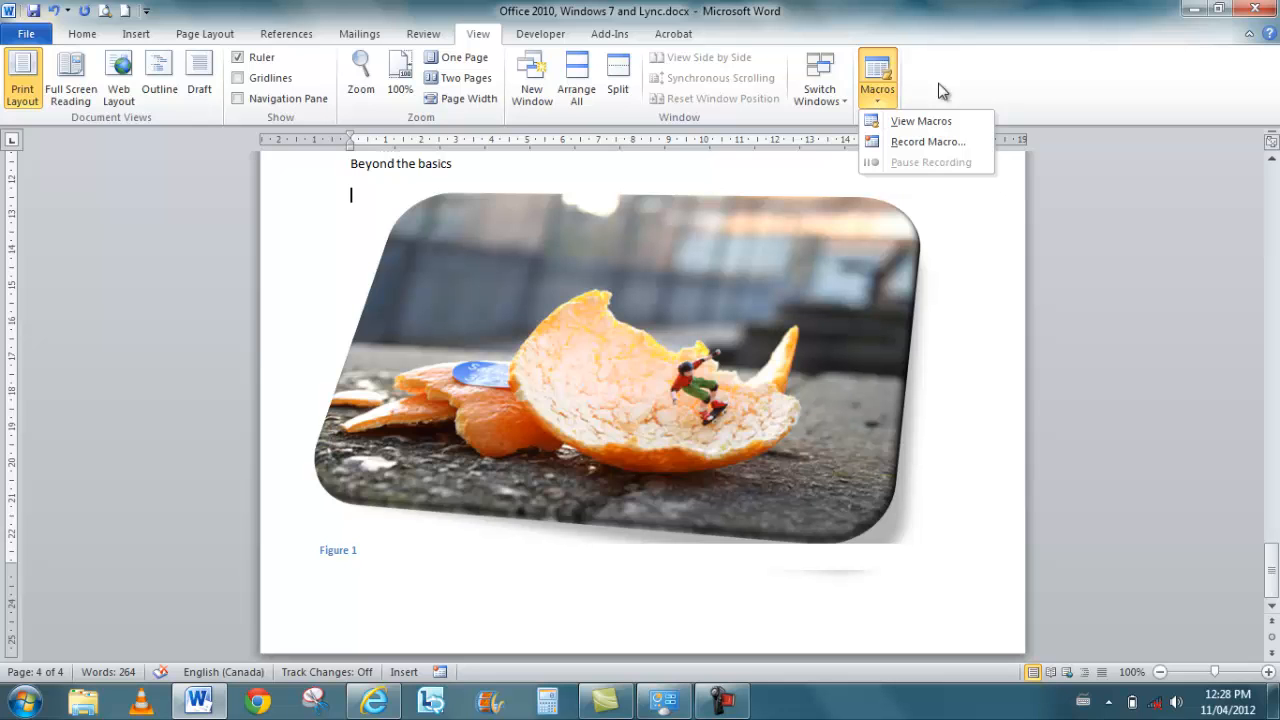
pyautogui.click(970, 78)
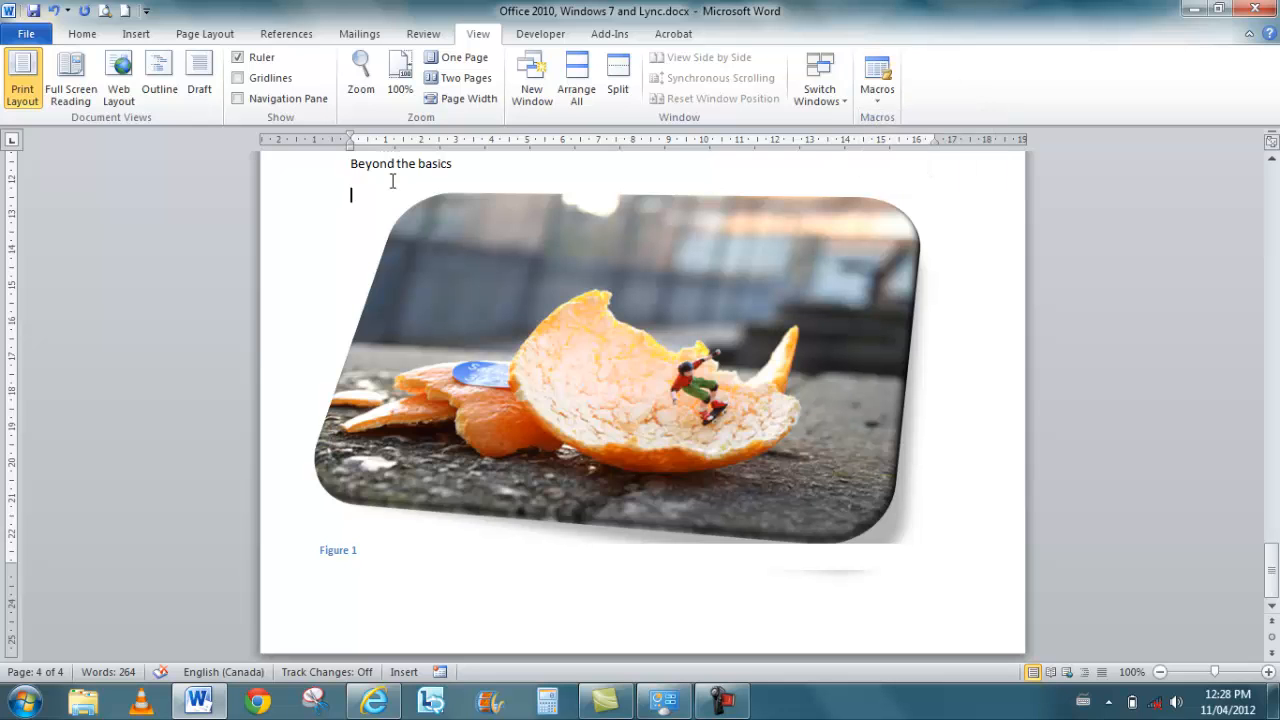
# Review the document's file information, its print settings and preview, and the list of recent documents
pyautogui.click(26, 36)
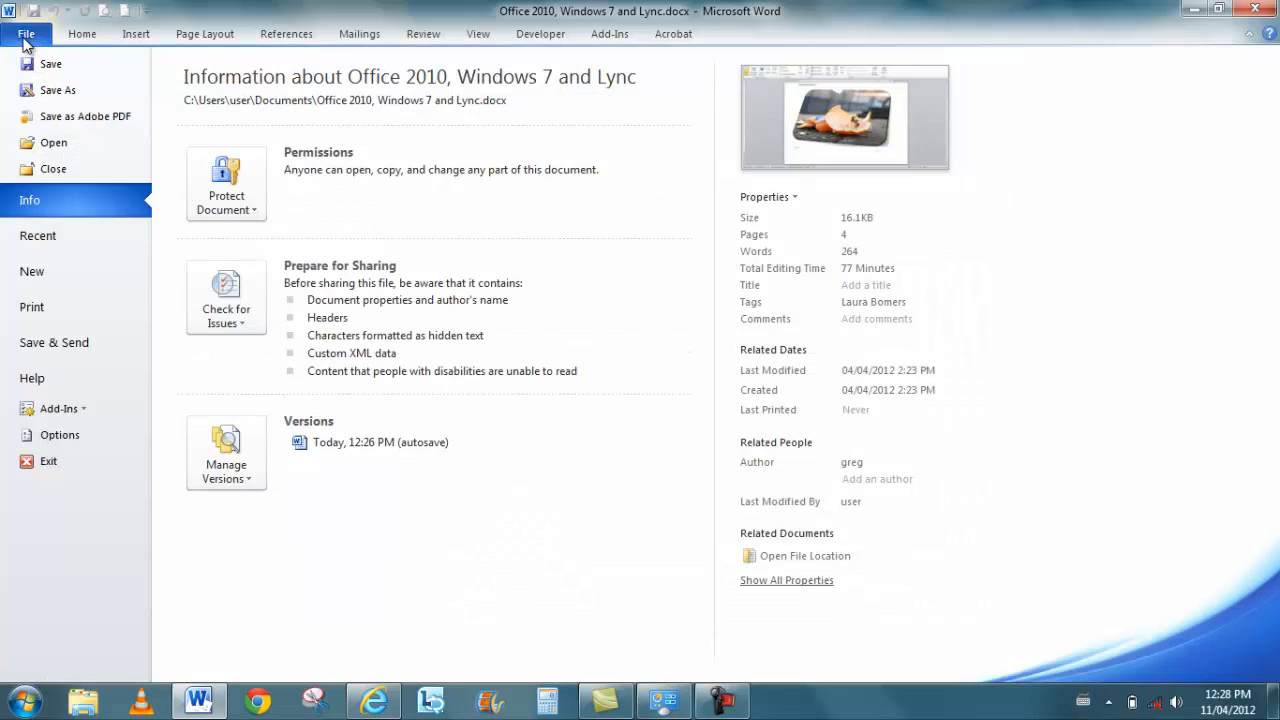
pyautogui.click(57, 312)
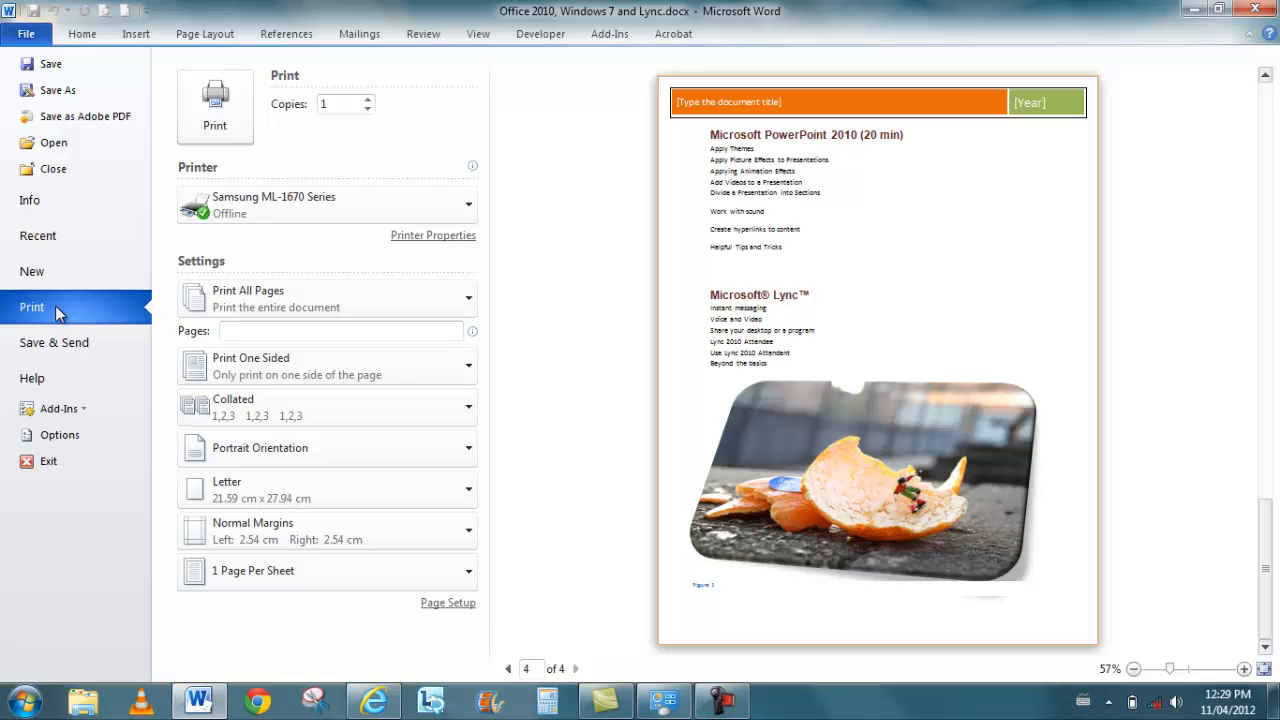
pyautogui.click(47, 205)
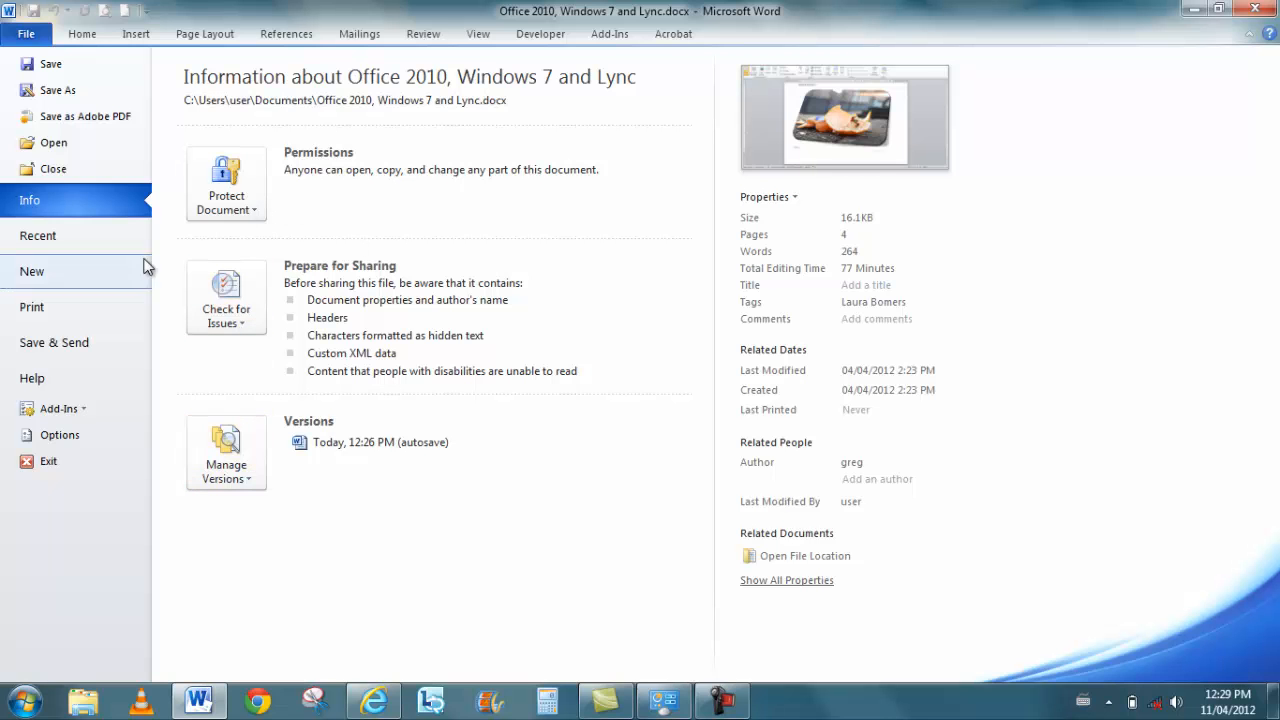
pyautogui.click(84, 240)
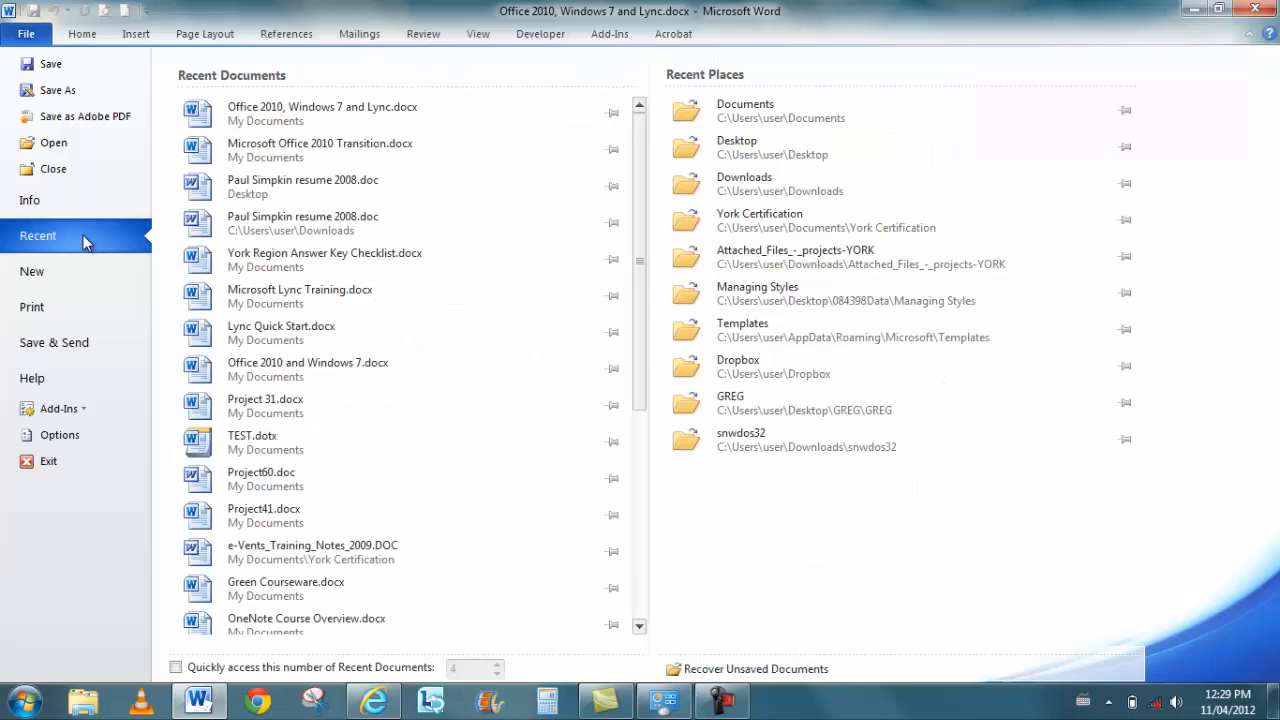
# Review the available templates for new documents and the document's print settings and preview
pyautogui.click(75, 273)
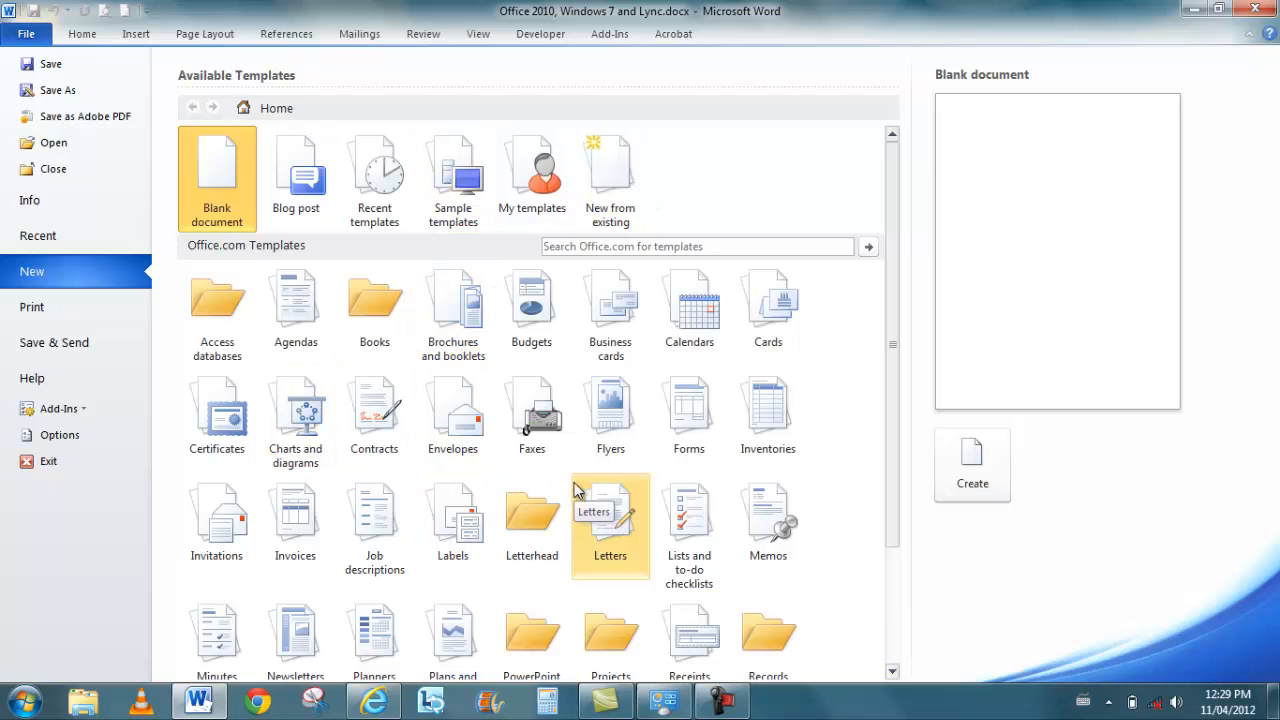
pyautogui.click(27, 307)
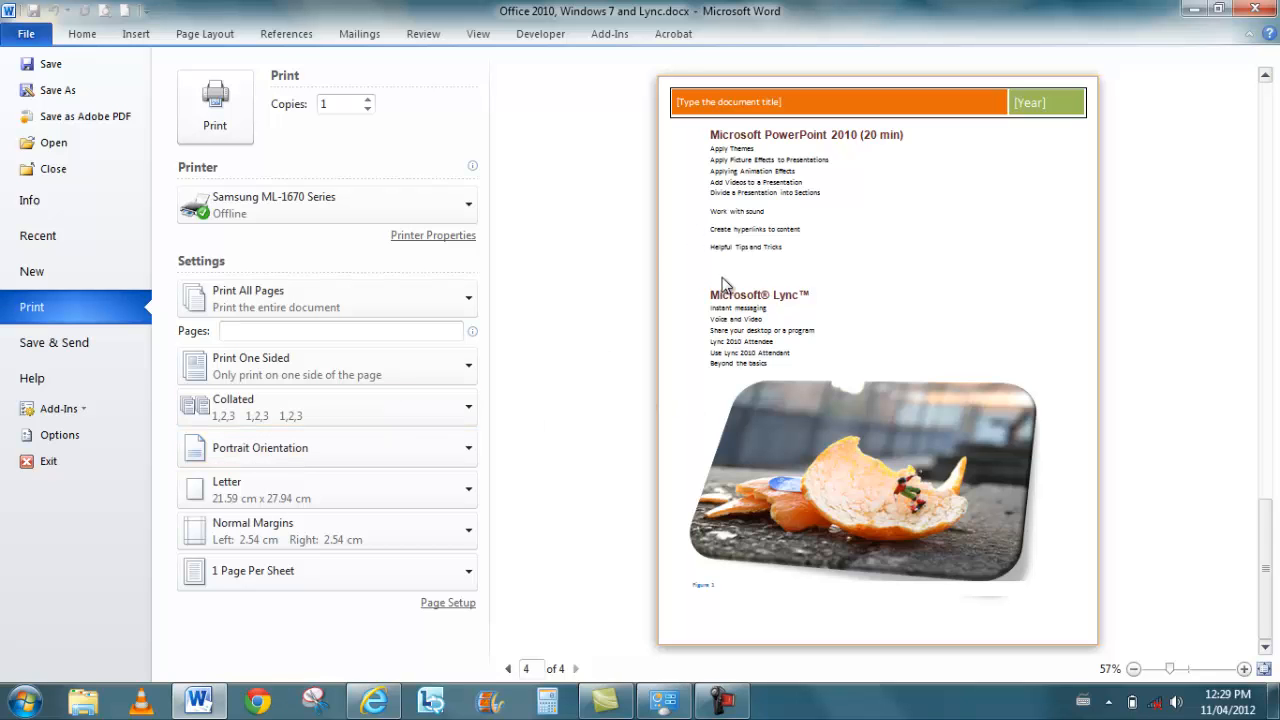
# Examine the options for sending the document by e-mail and the file types it can be changed to
pyautogui.click(77, 348)
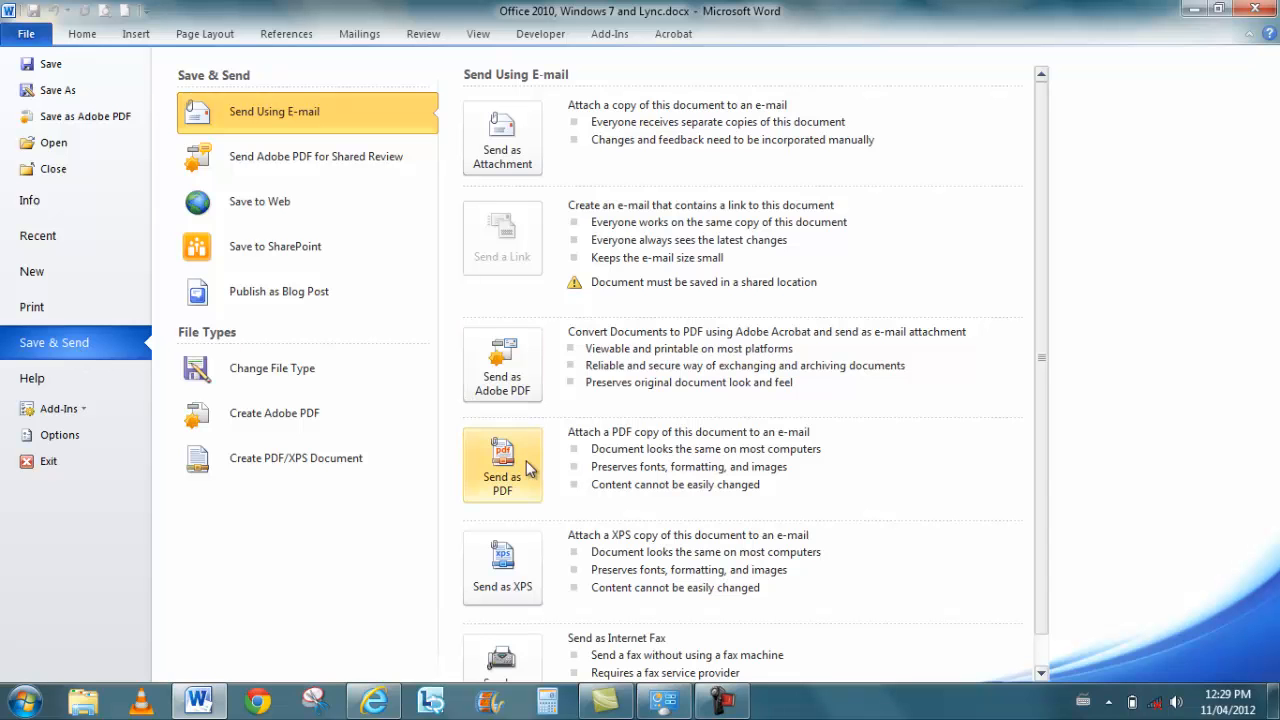
pyautogui.scroll(-2, 1044, 356)
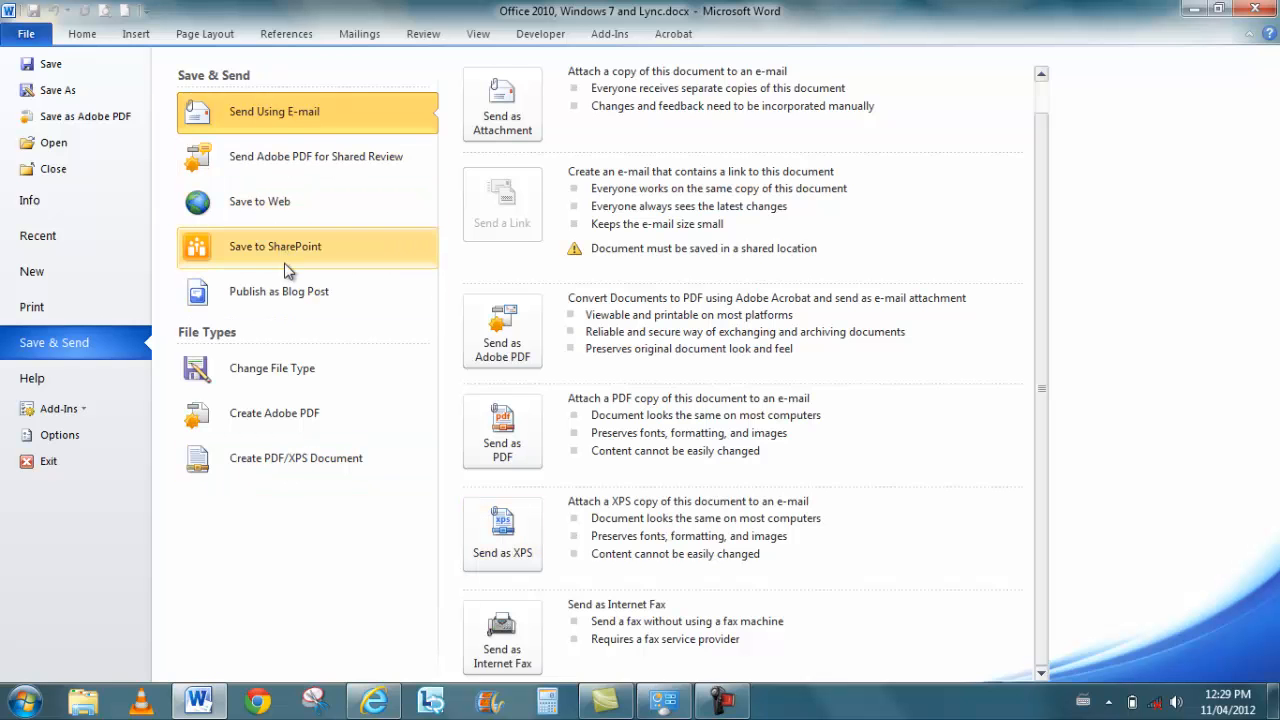
pyautogui.click(292, 367)
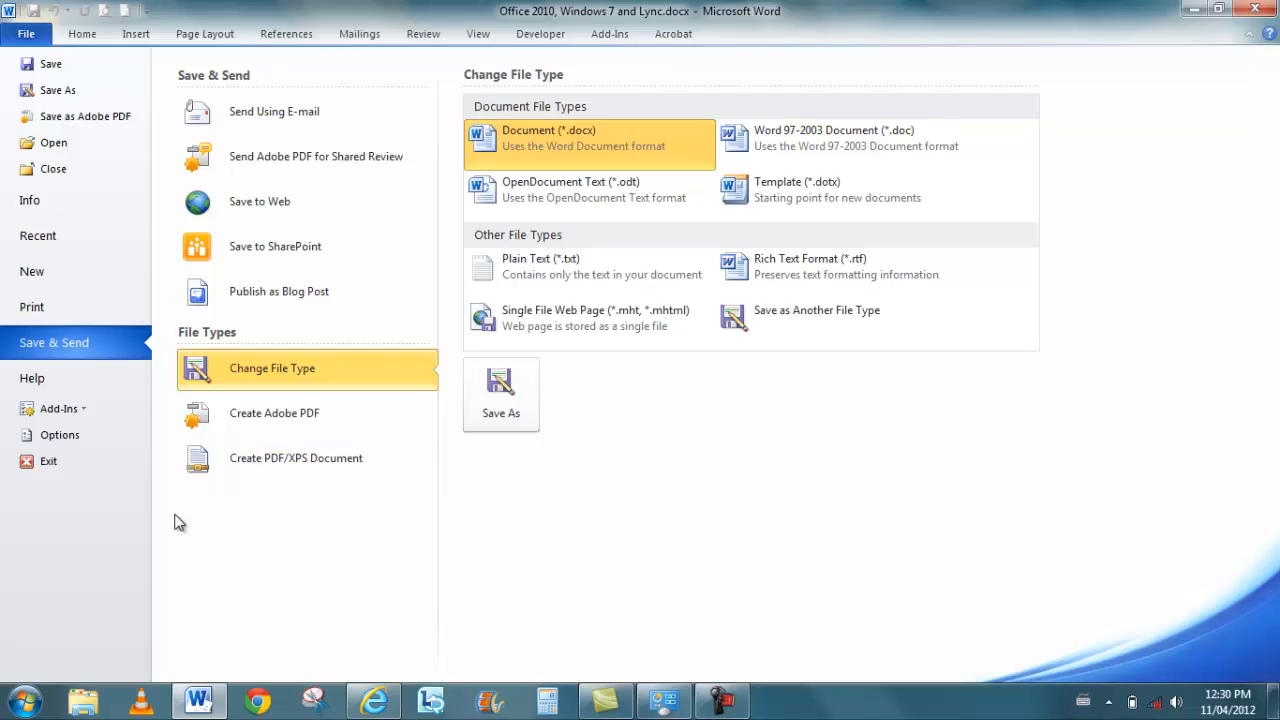
# View the general Word options and close them without making changes
pyautogui.click(76, 440)
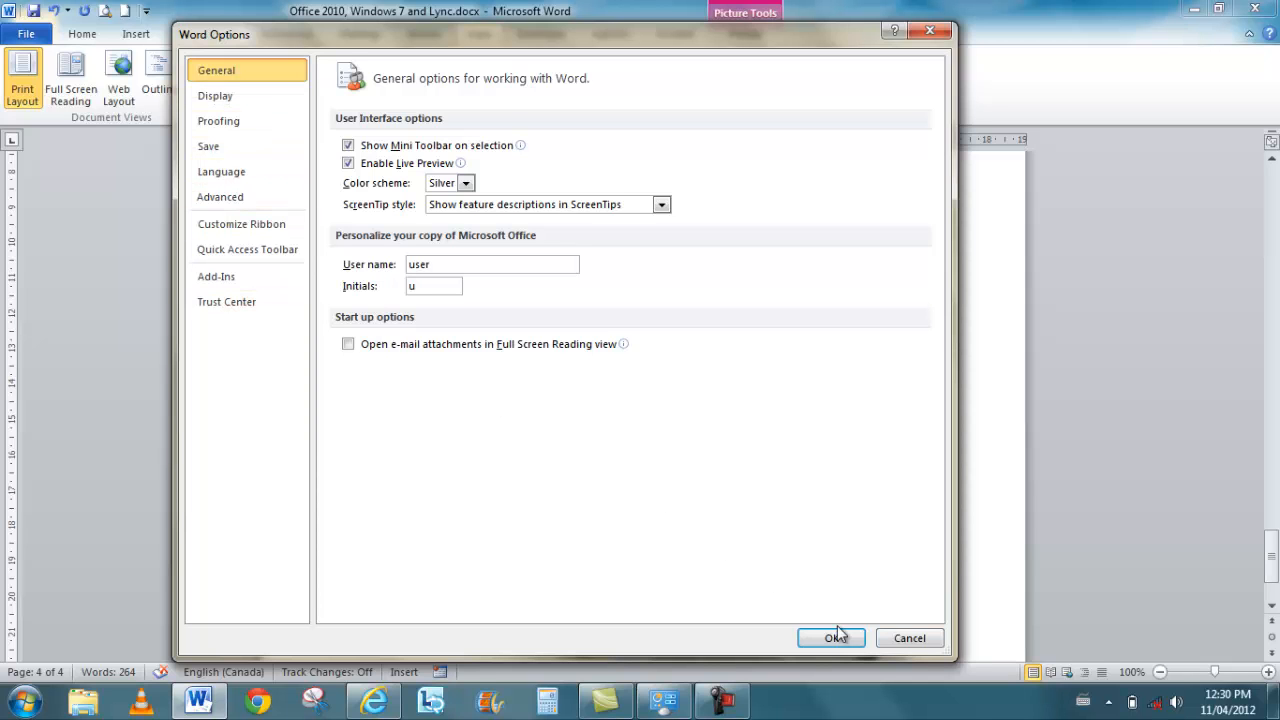
pyautogui.click(931, 640)
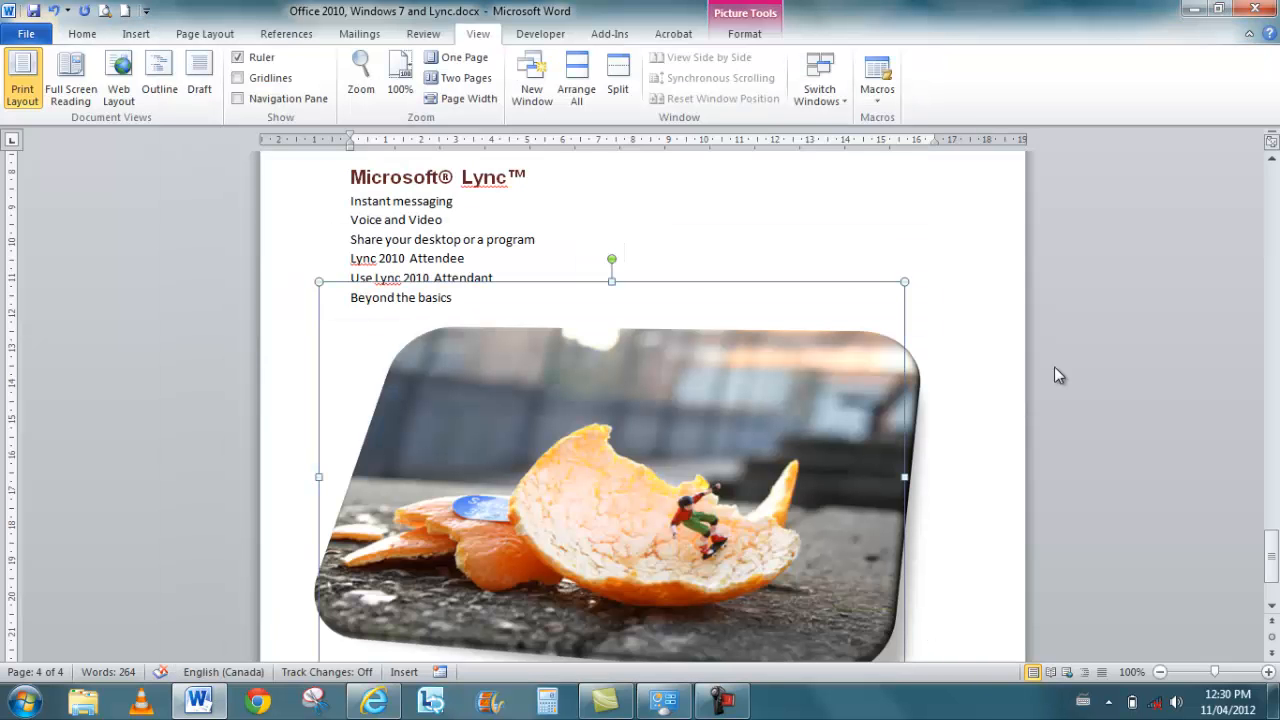